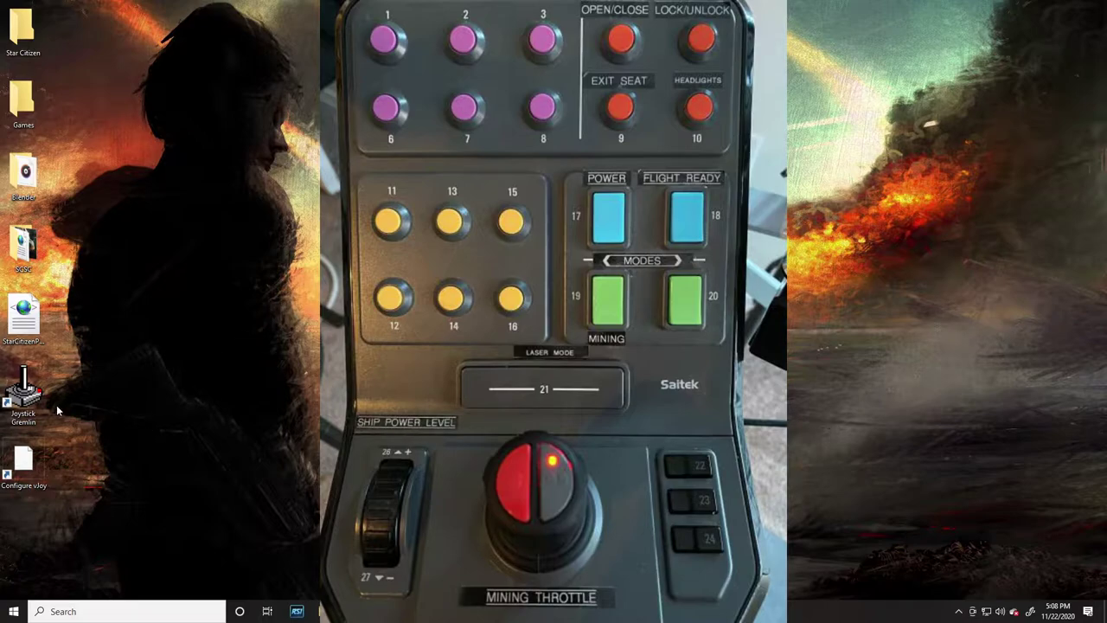
- Open Joystick Gremlin from the desktop for a first look at its main window and close it again
click(25, 389)
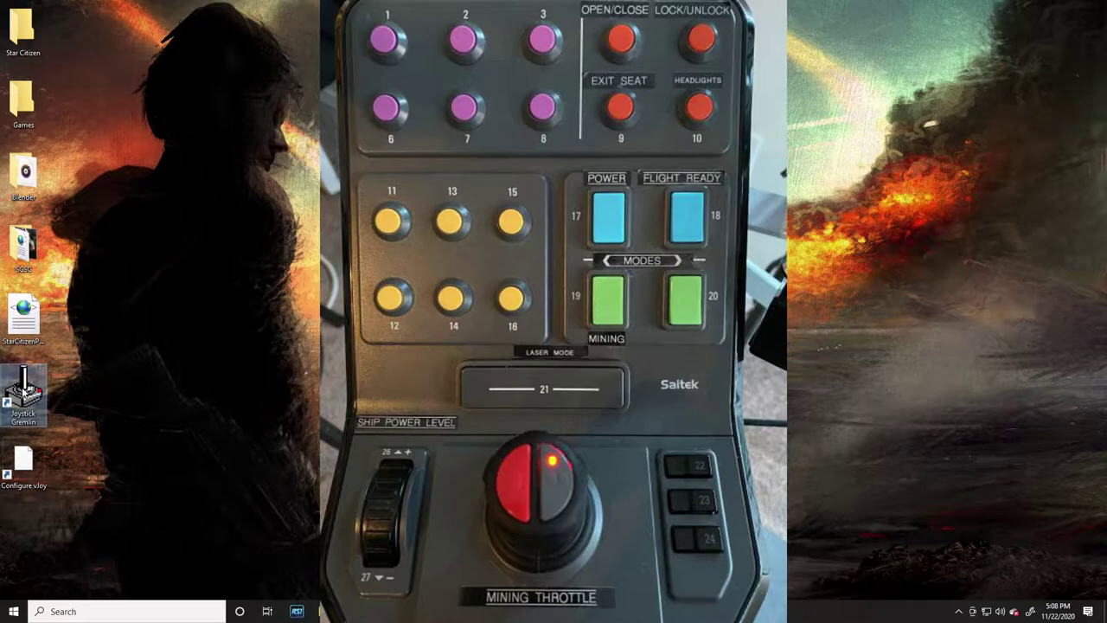
double_click(24, 389)
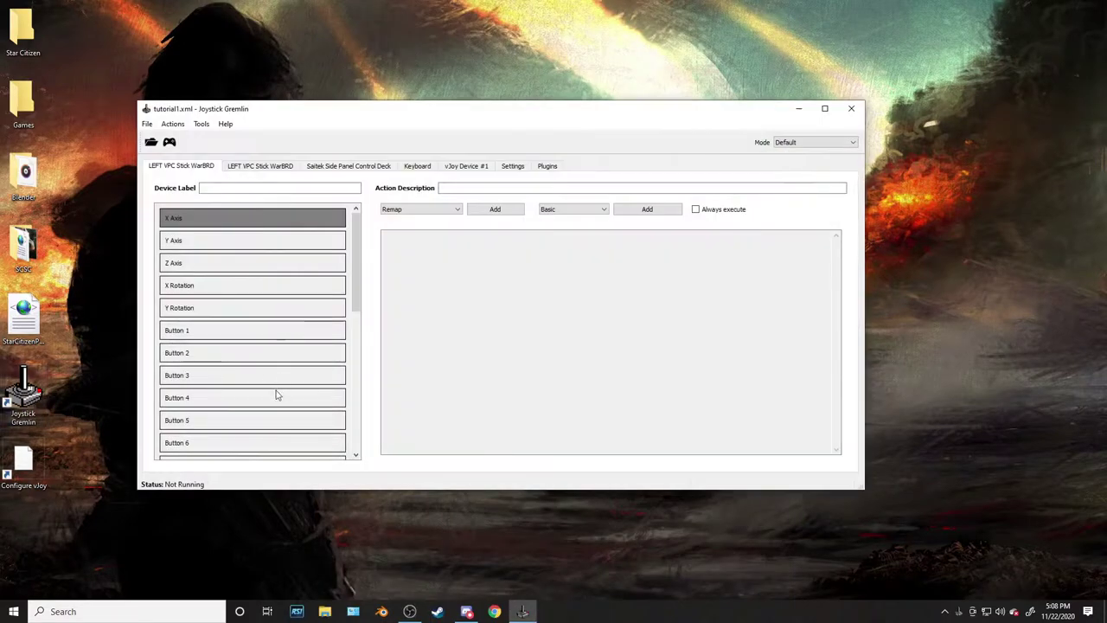
drag(412, 113, 549, 104)
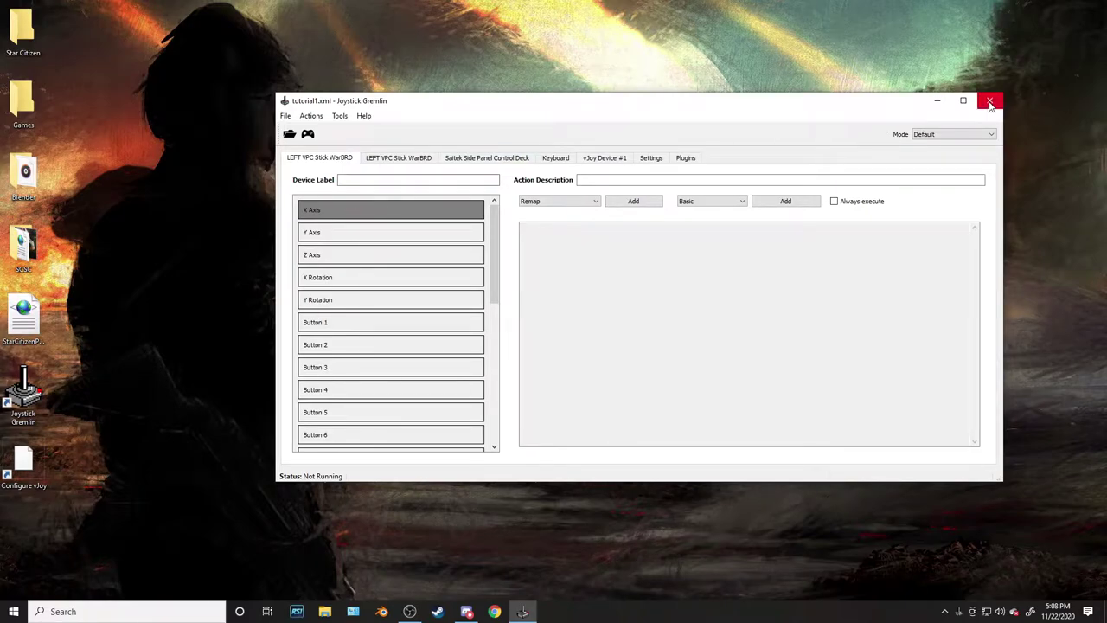
drag(697, 105, 574, 93)
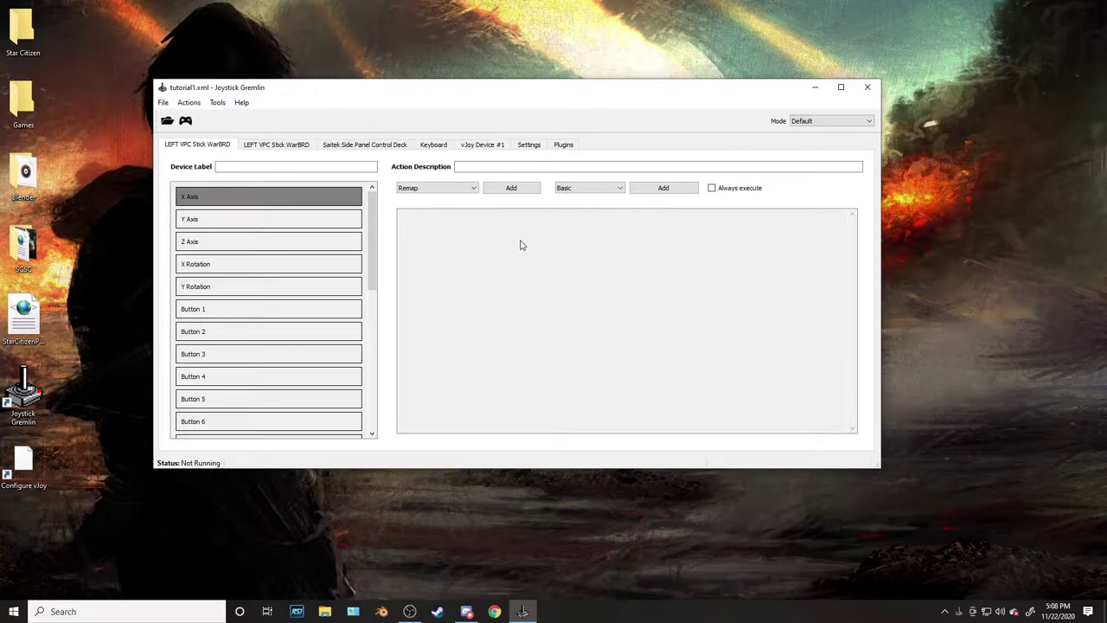
click(867, 86)
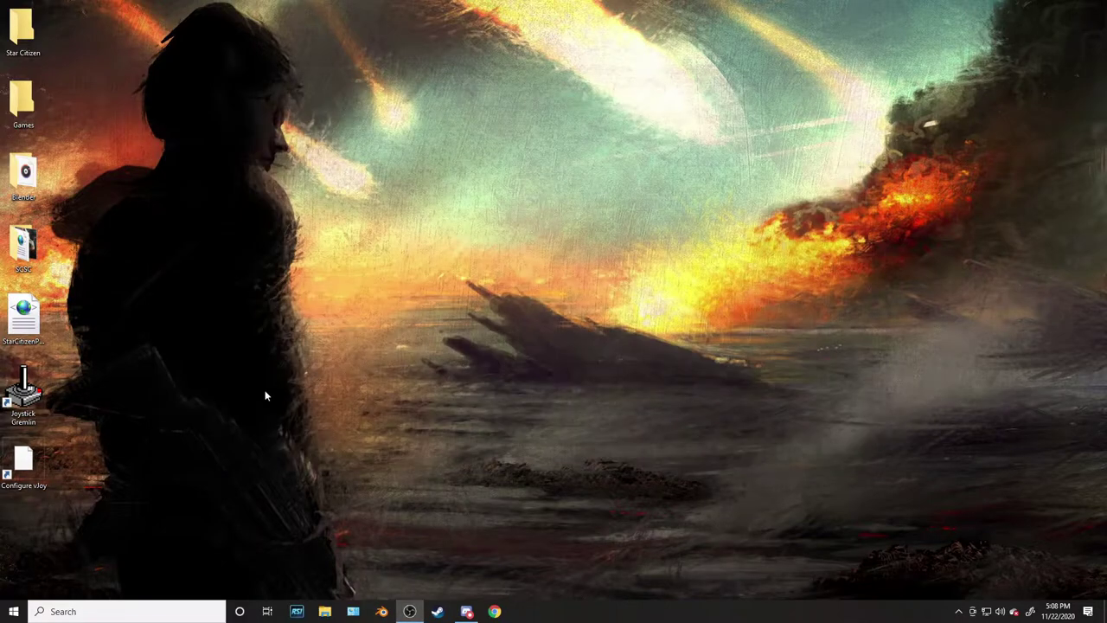
- Open Configure vJoy, examine the axes, buttons, POV and force feedback settings of vJoy device 1, and close it
double_click(23, 465)
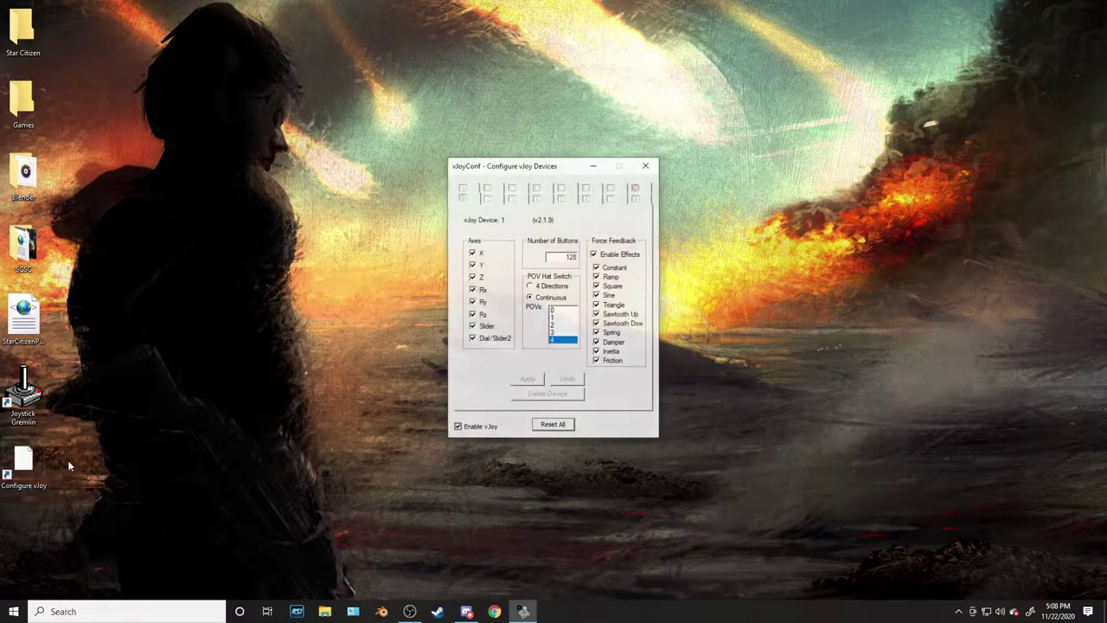
drag(544, 174, 488, 98)
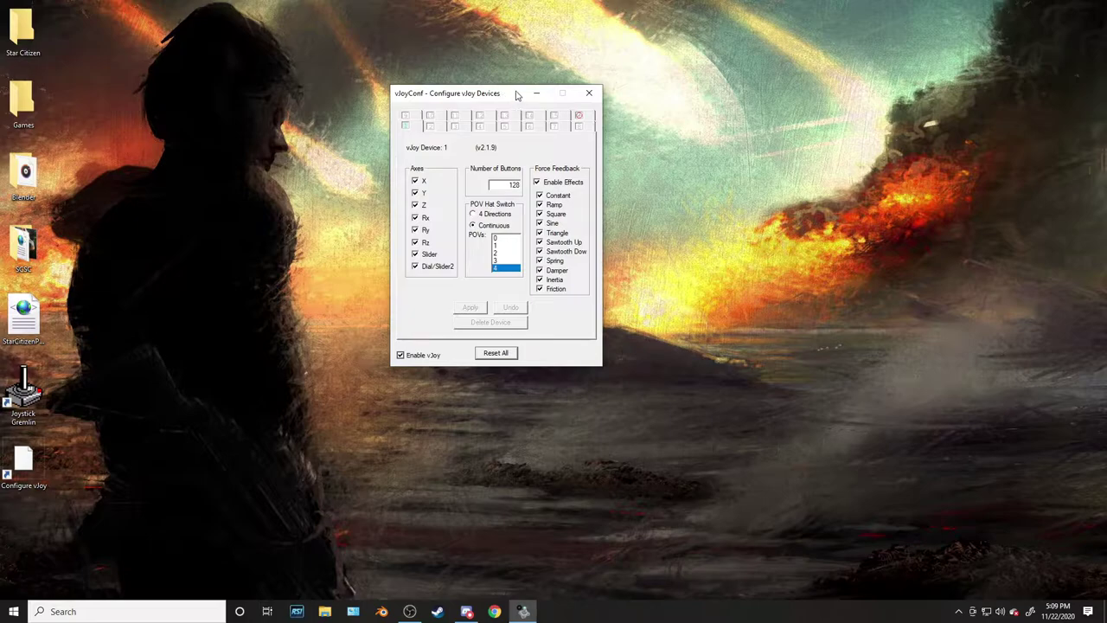
mouse_move(487, 105)
mouse_down()
mouse_move(498, 127)
mouse_move(477, 108)
mouse_up()
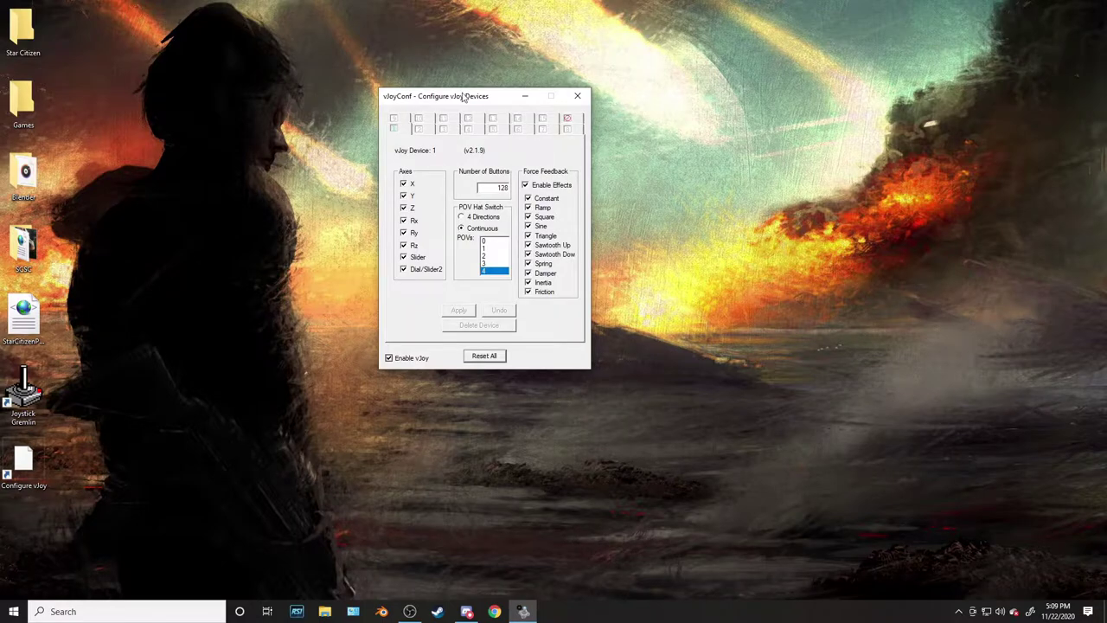
mouse_move(459, 97)
mouse_down()
mouse_move(408, 101)
mouse_move(469, 115)
mouse_up()
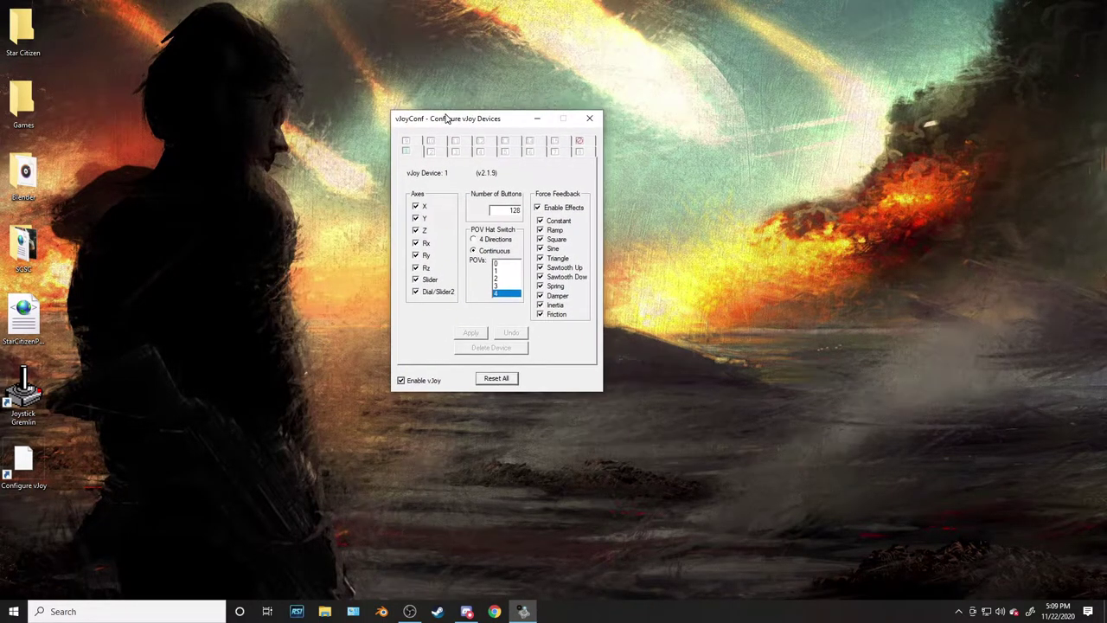
click(589, 113)
- Launch Joystick Gremlin again and reposition its window on the desktop
double_click(14, 399)
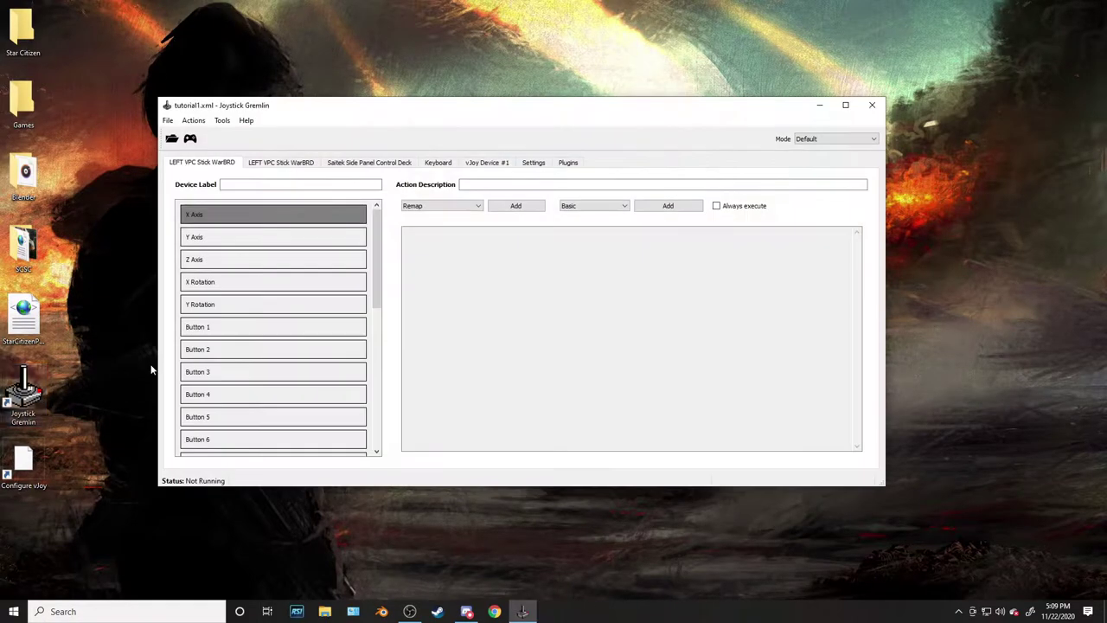
drag(344, 121, 438, 137)
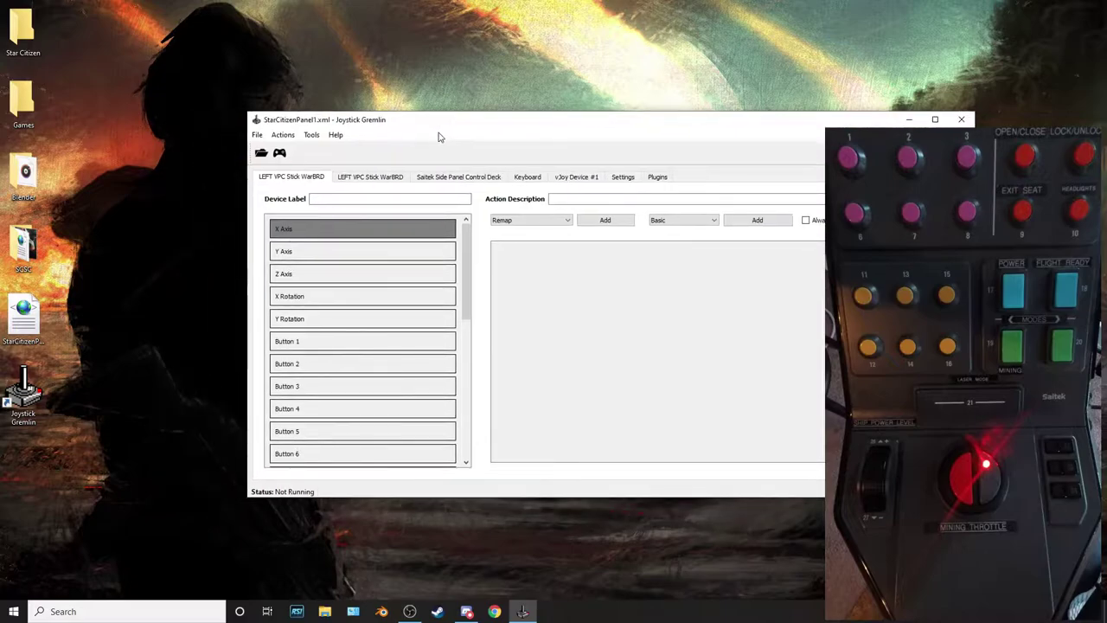
click(259, 134)
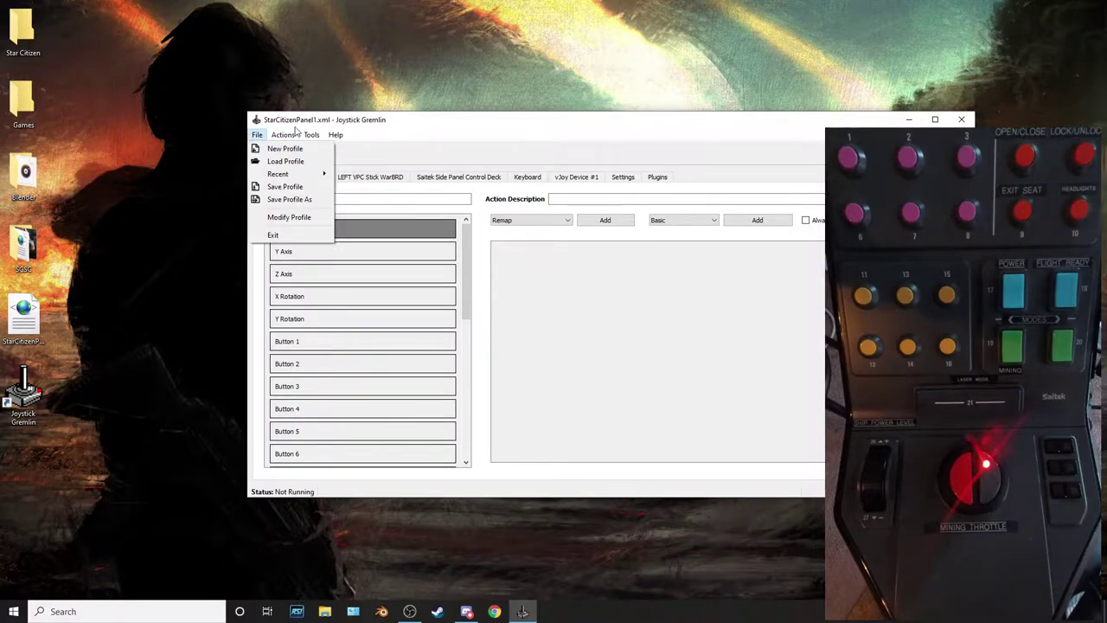
click(295, 134)
click(258, 135)
mouse_move(272, 143)
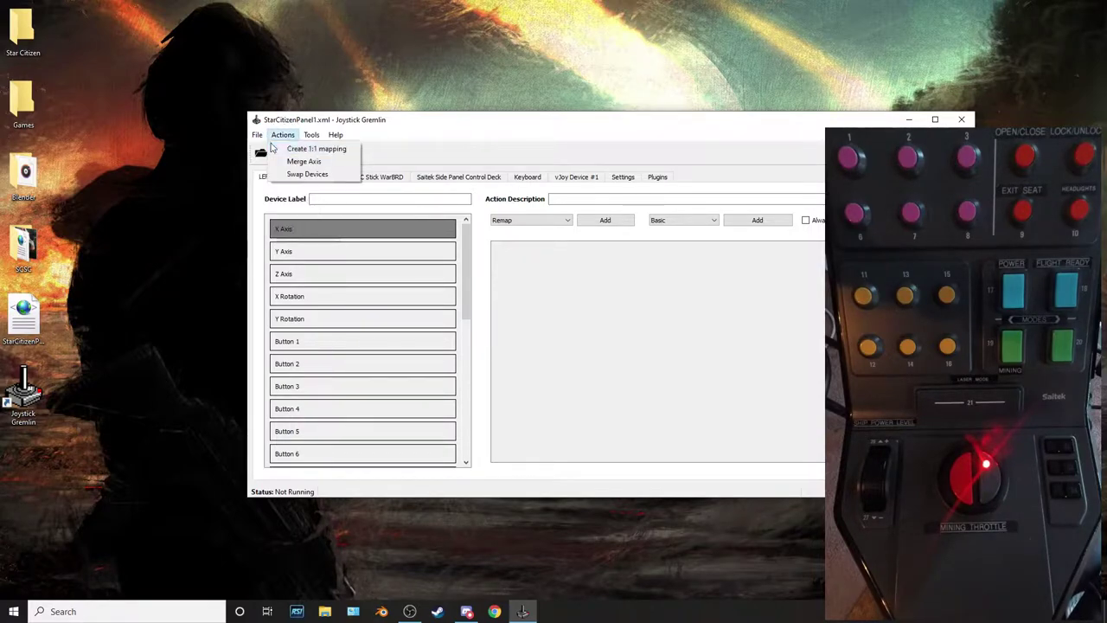
click(544, 343)
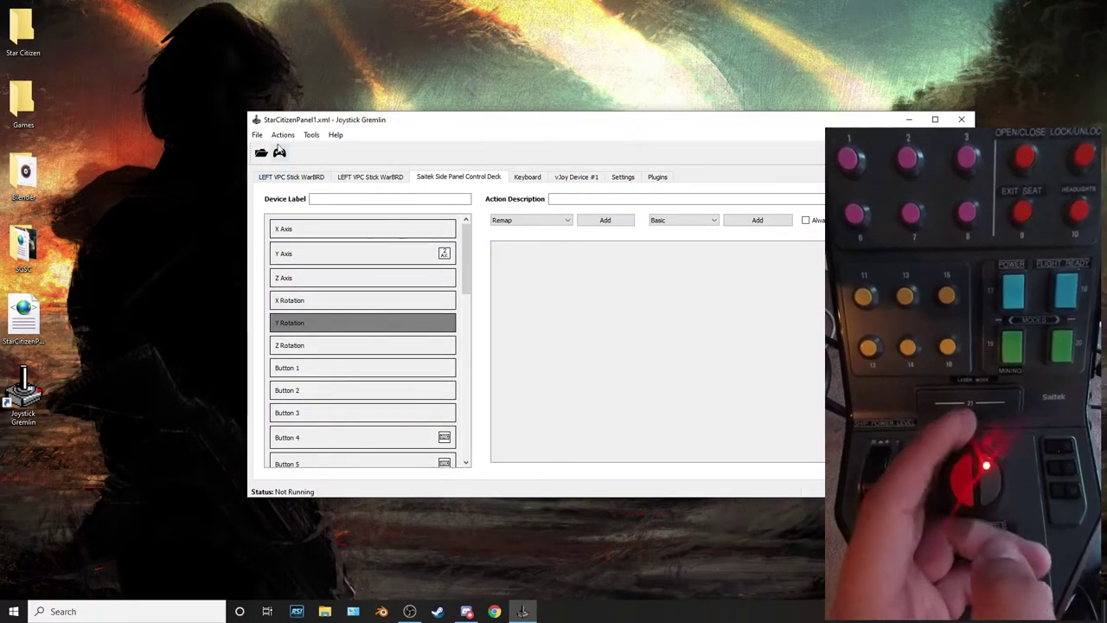
- Examine the Y Axis remap on the Saitek Side Panel Control Deck and the input lists of both VPC sticks
click(402, 253)
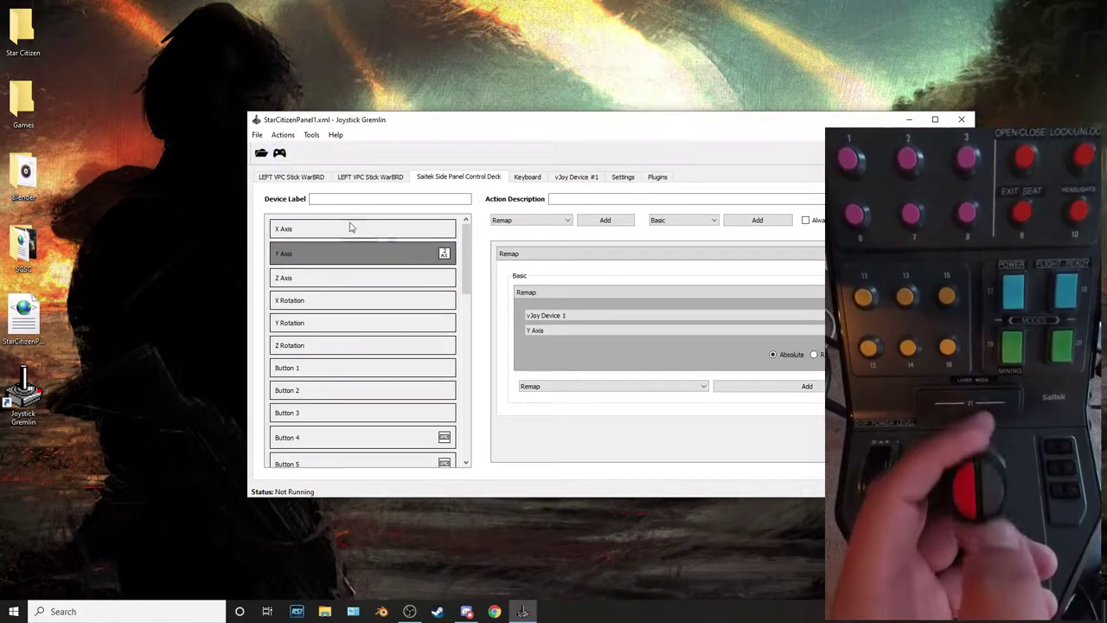
click(309, 181)
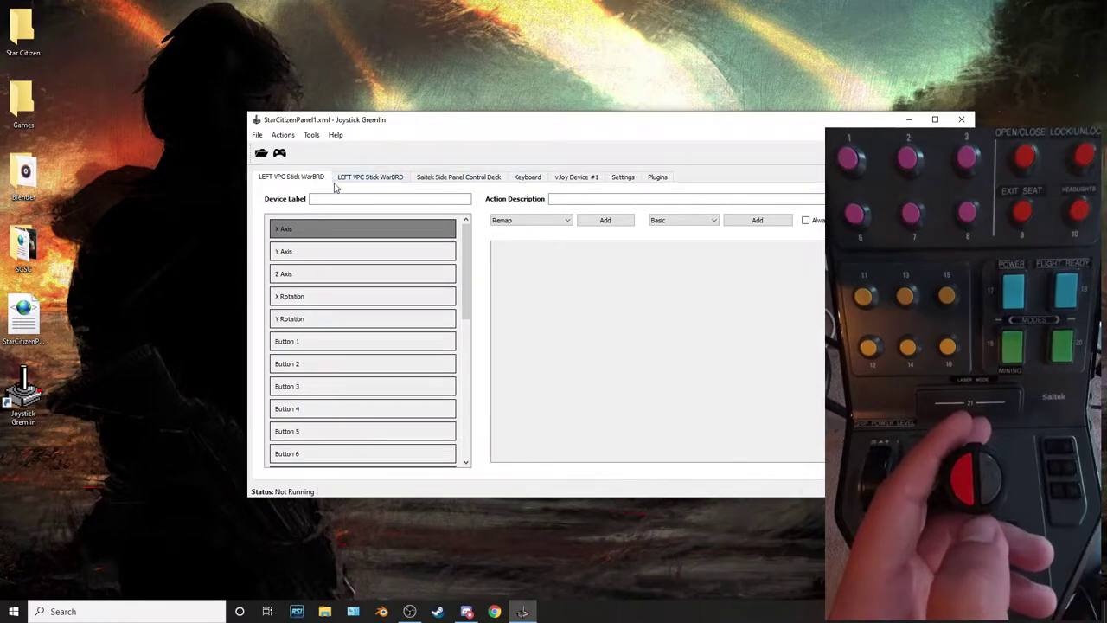
click(368, 179)
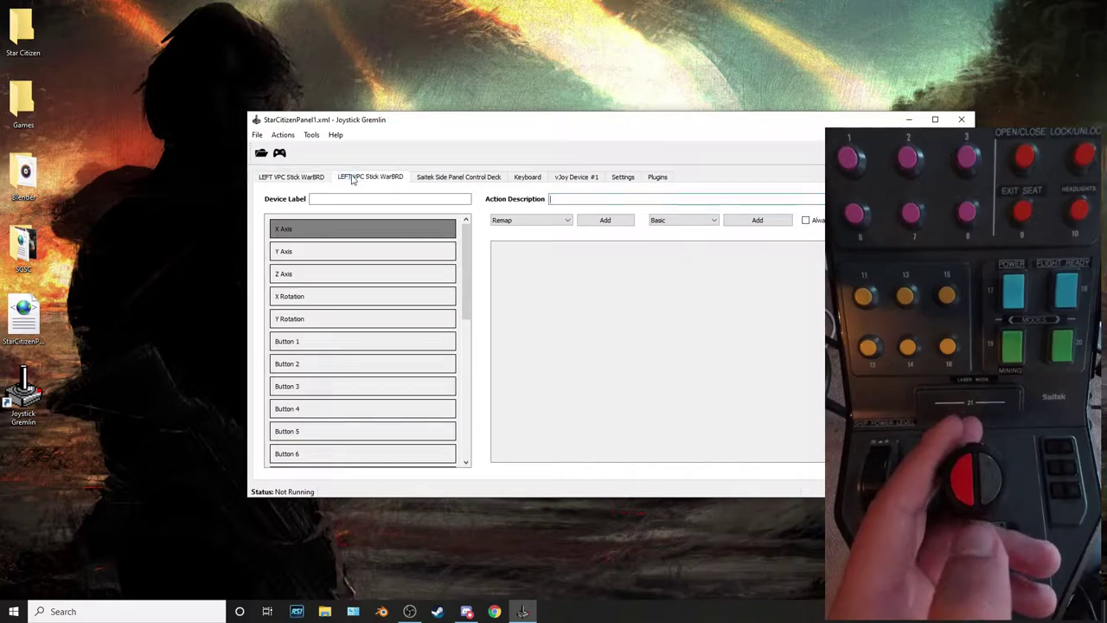
- Return to the Saitek Side Panel Control Deck inputs and create a new empty profile
click(467, 178)
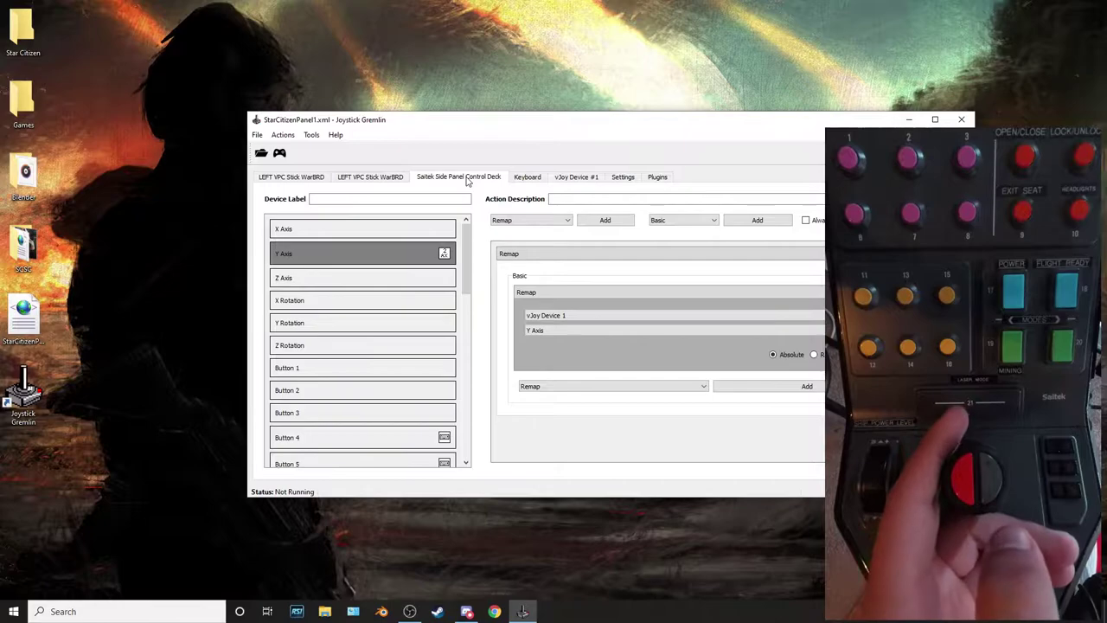
click(257, 135)
click(285, 148)
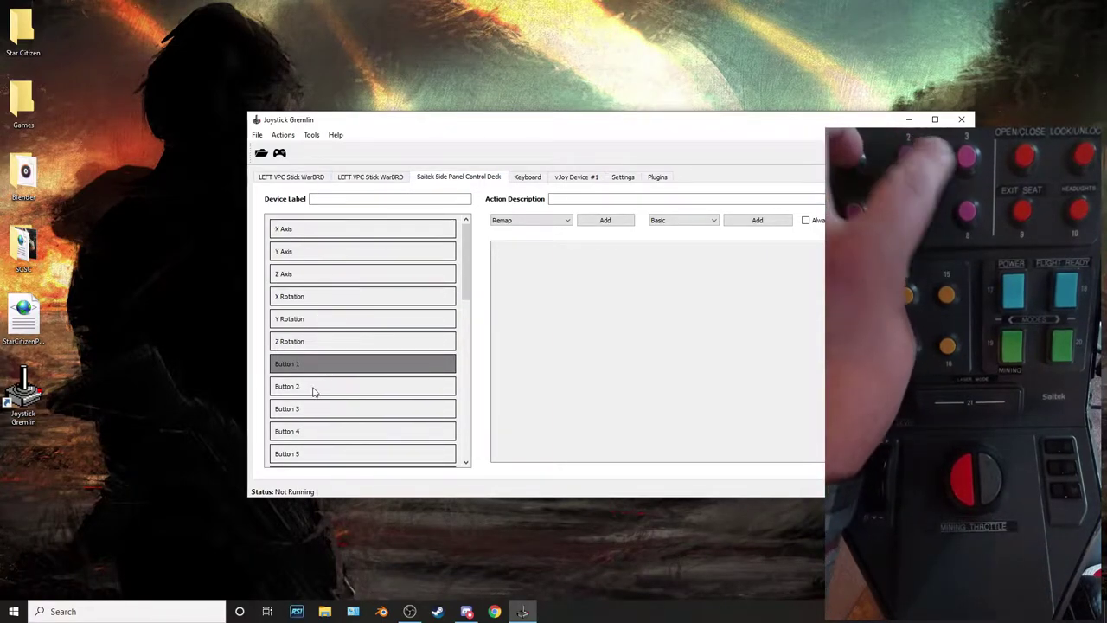
- Add a Remap action to the Saitek panel's Y Rotation and assign it to the Y Axis of vJoy Device 1
scroll(339, 386, down, 3)
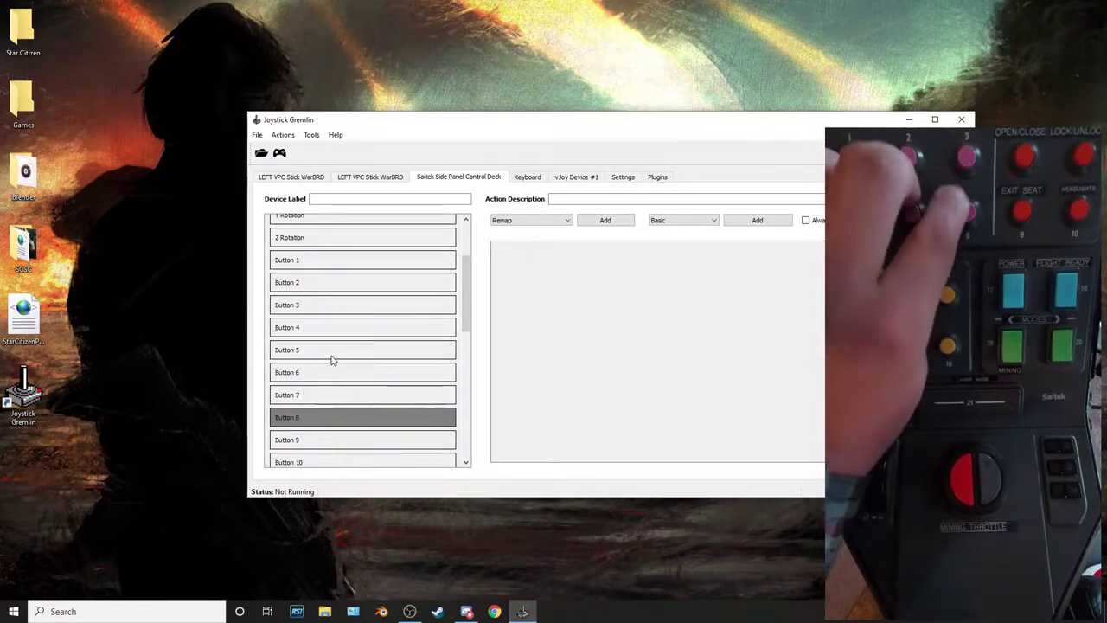
scroll(333, 356, down, 4)
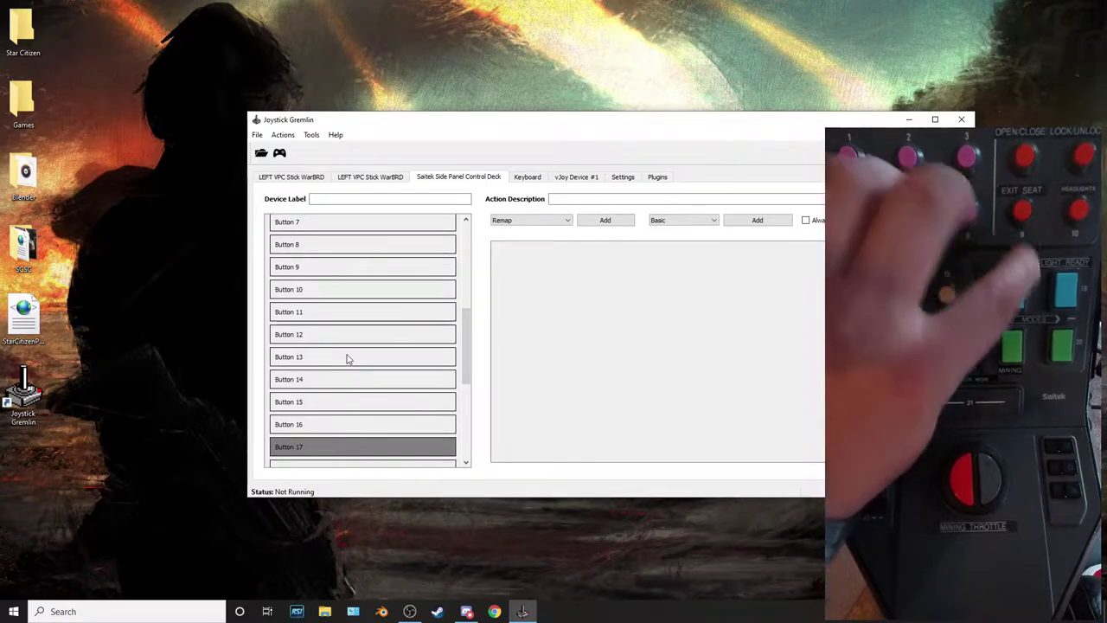
scroll(349, 357, down, 2)
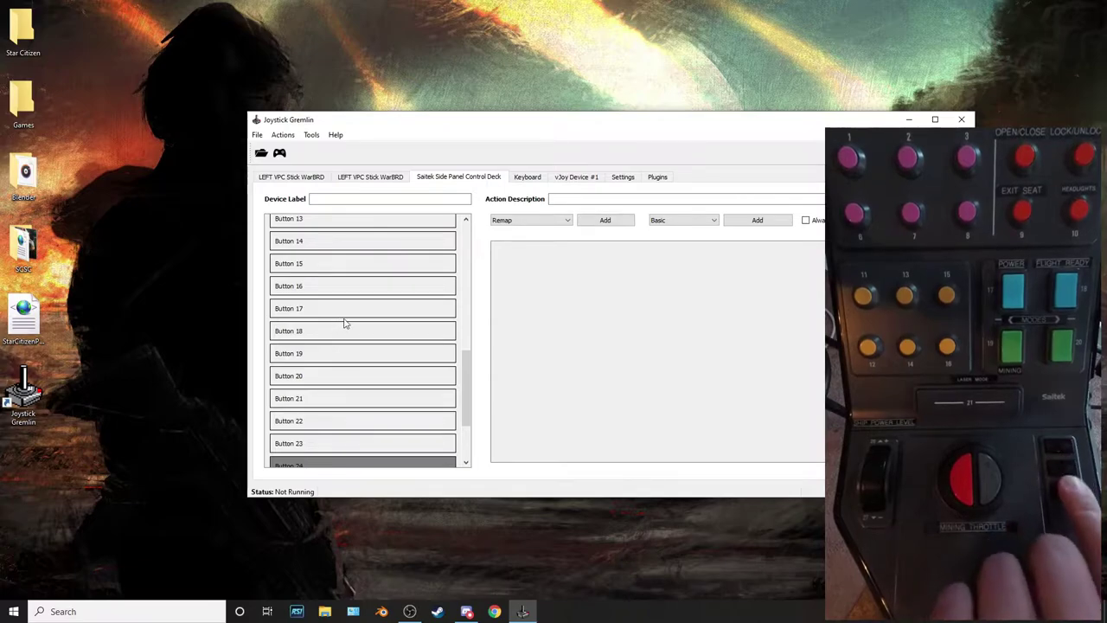
scroll(381, 320, up, 6)
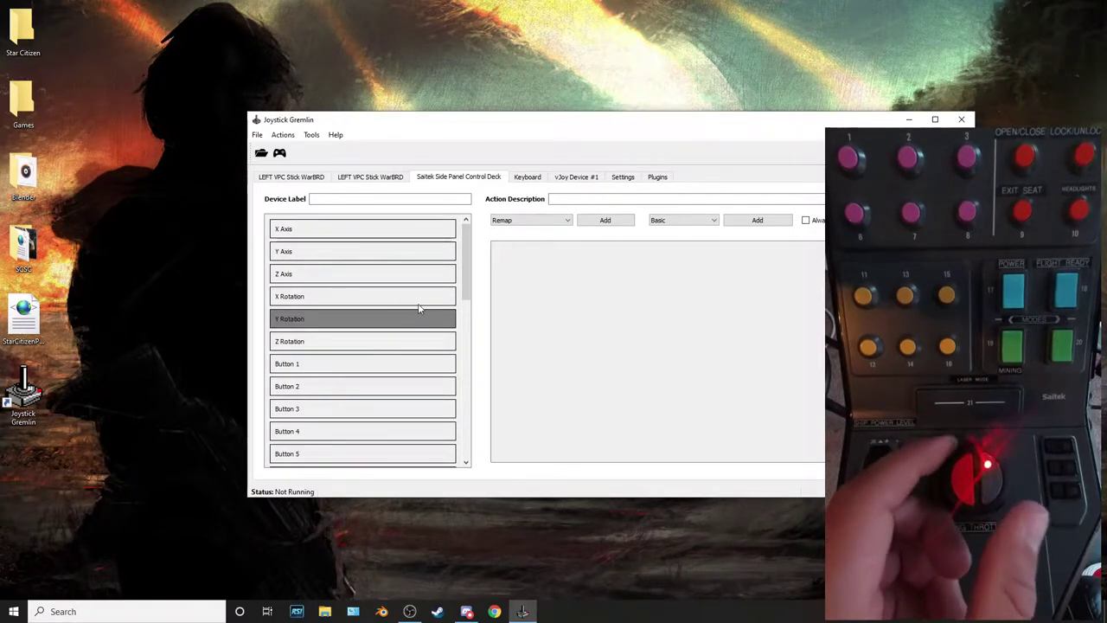
click(531, 226)
click(556, 227)
click(605, 226)
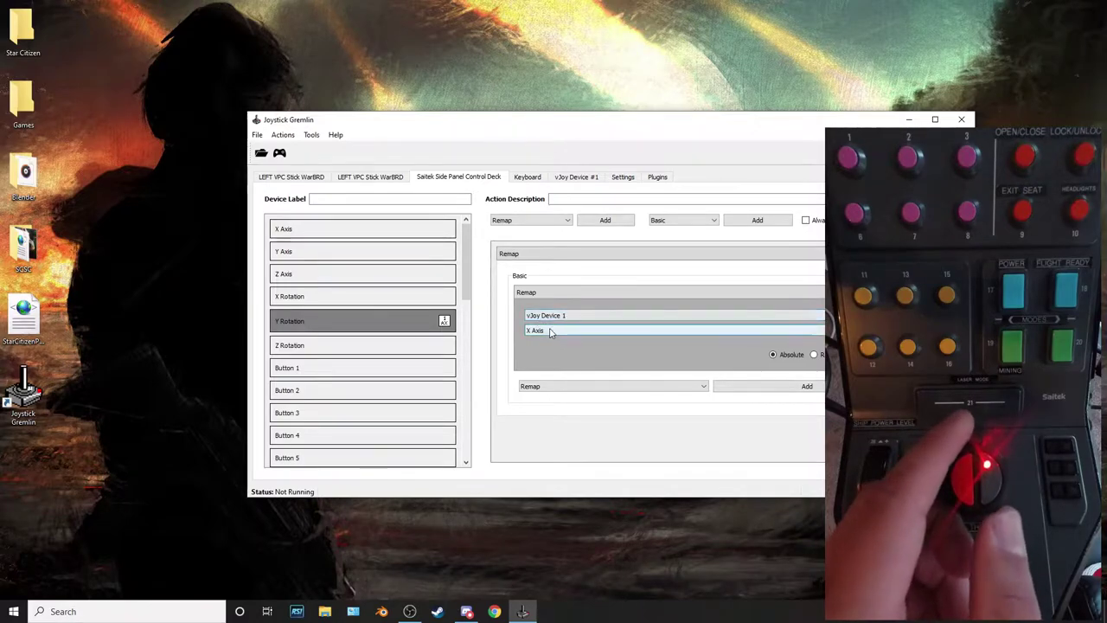
click(599, 333)
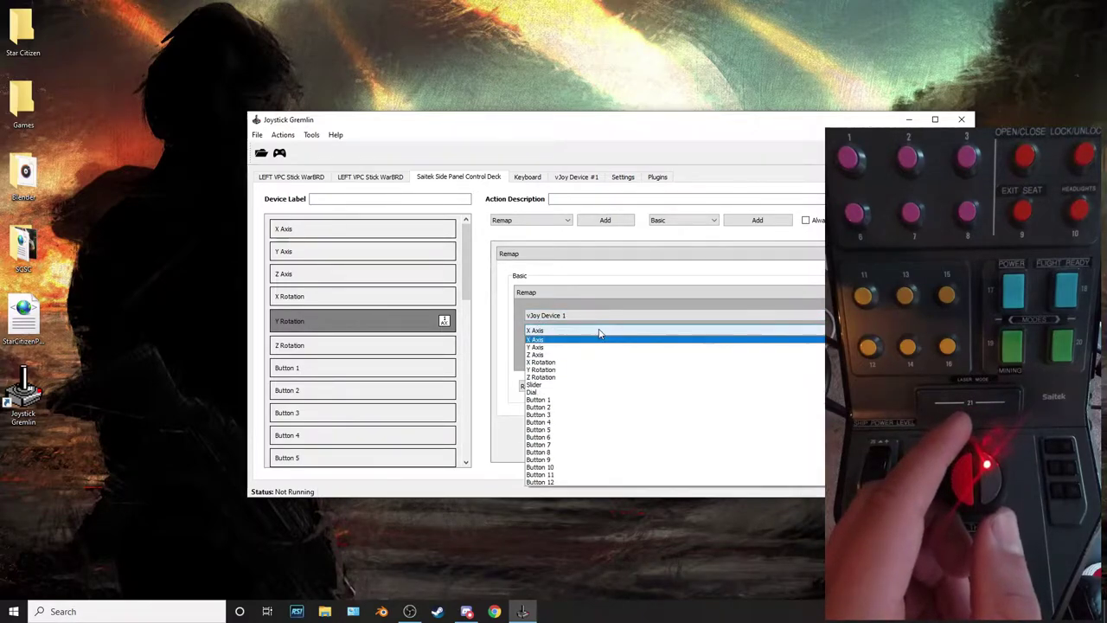
click(558, 347)
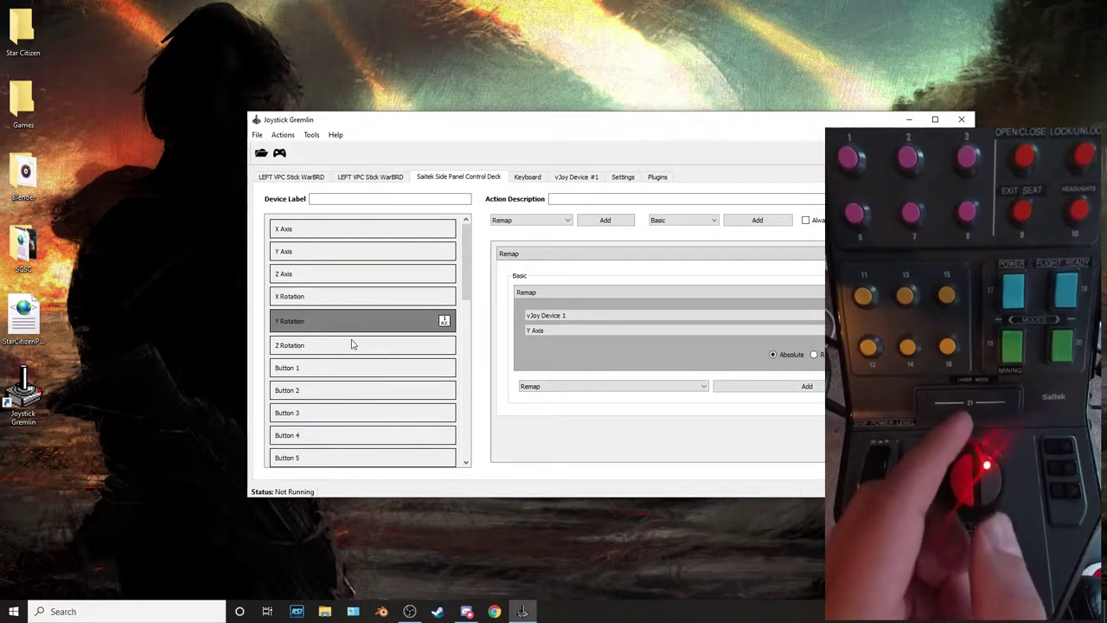
- Add a Map to Keyboard action to Button 18 of the Saitek panel and record the R key for it
scroll(361, 348, down, 1)
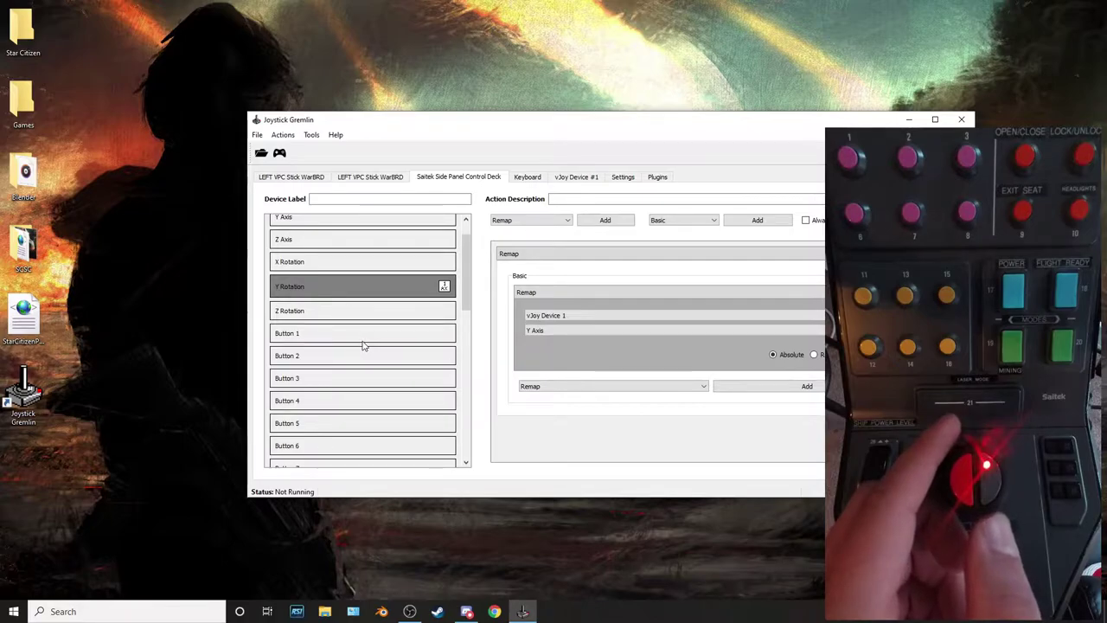
scroll(372, 342, down, 1)
scroll(386, 344, down, 5)
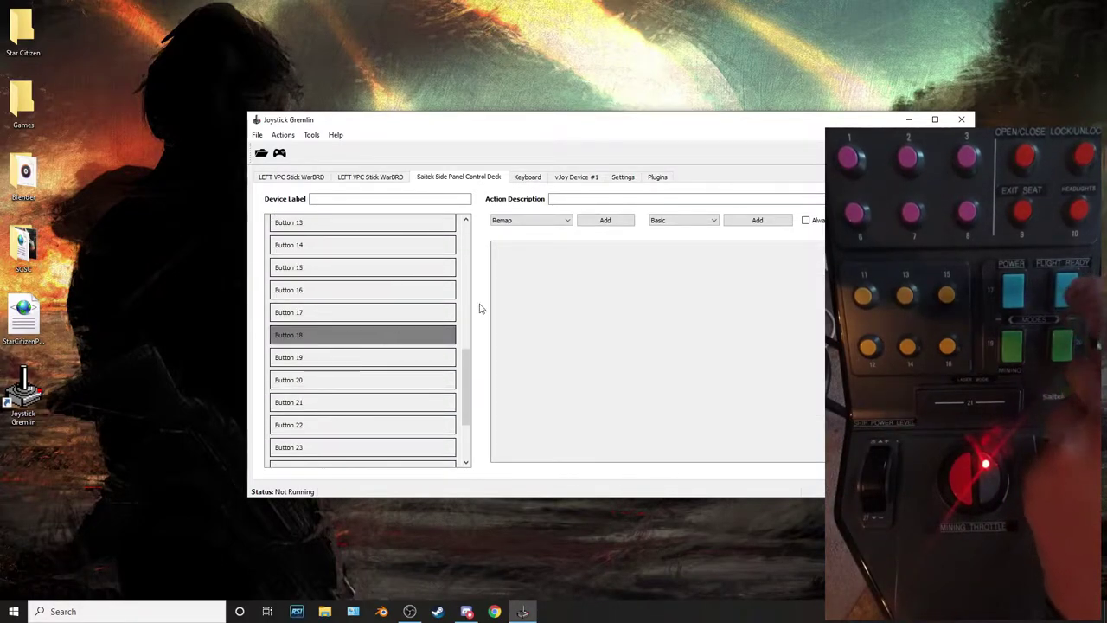
click(553, 221)
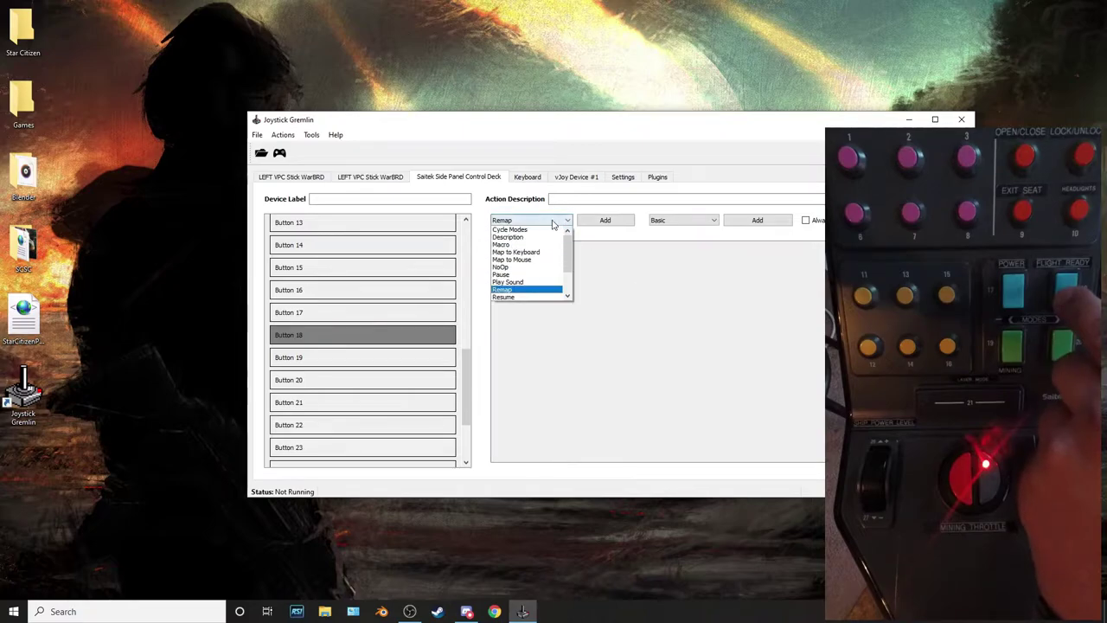
click(534, 256)
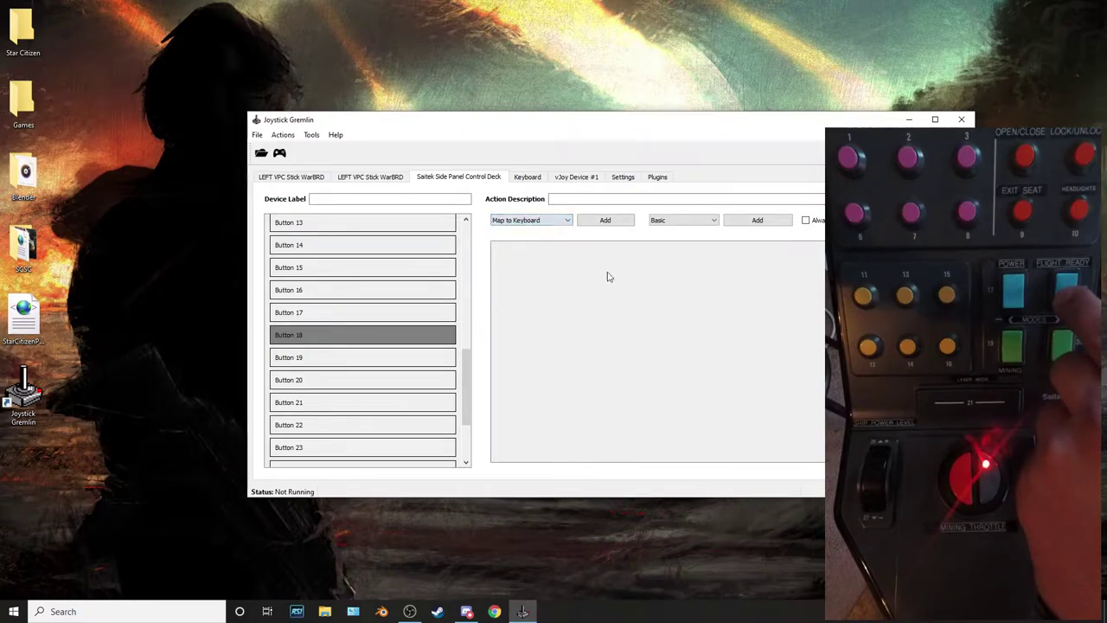
click(606, 221)
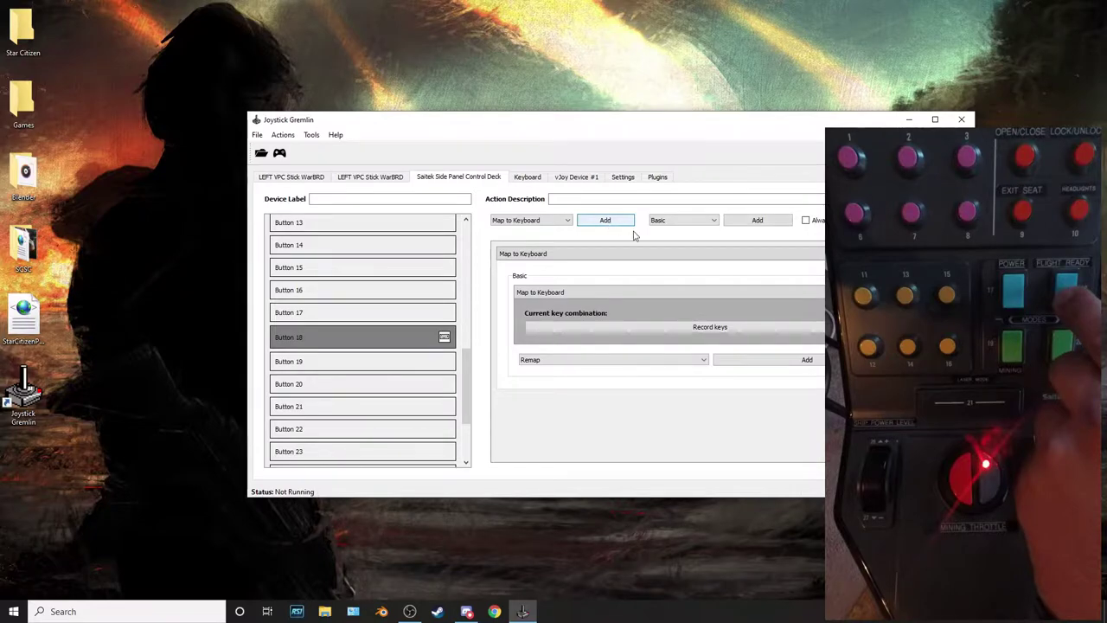
click(702, 334)
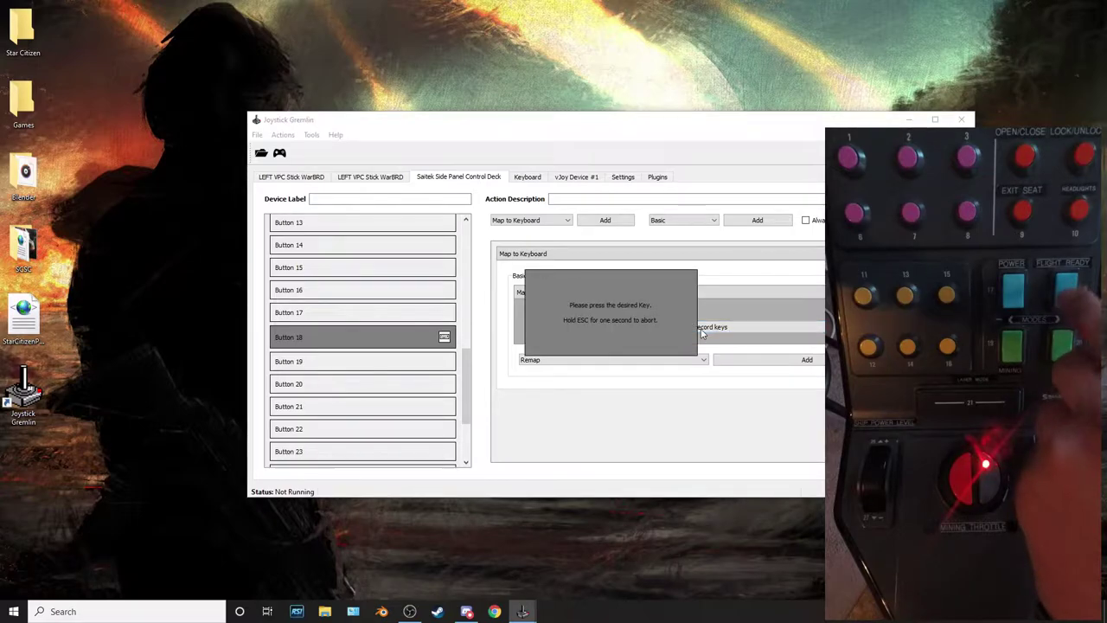
key(r)
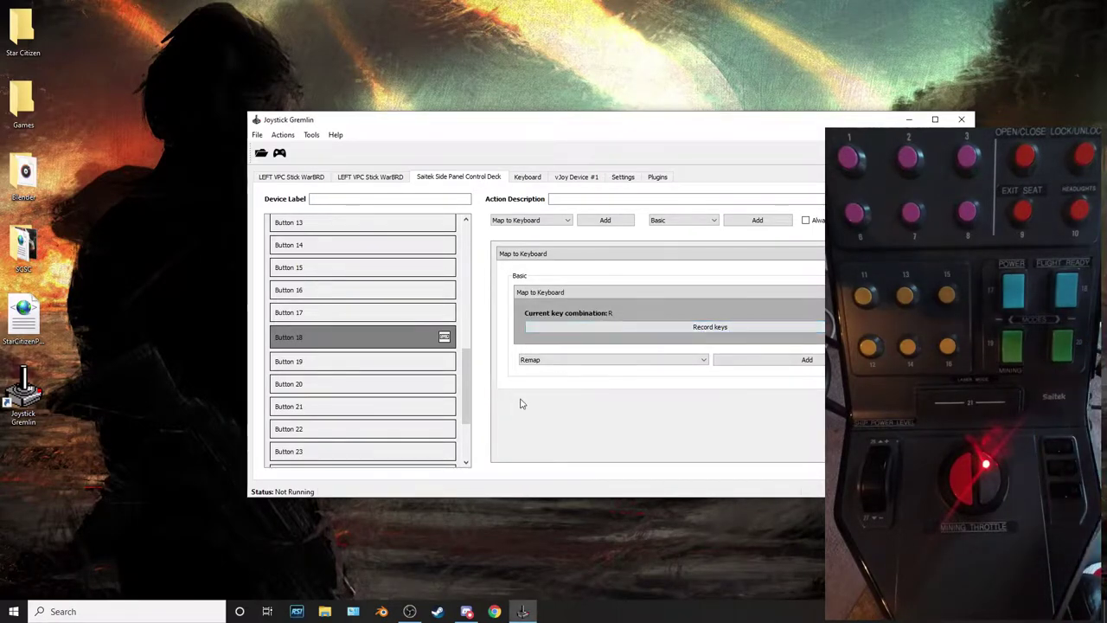
- Add a Map to Keyboard action to Button 17 of the Saitek panel and record the I key for it
click(422, 328)
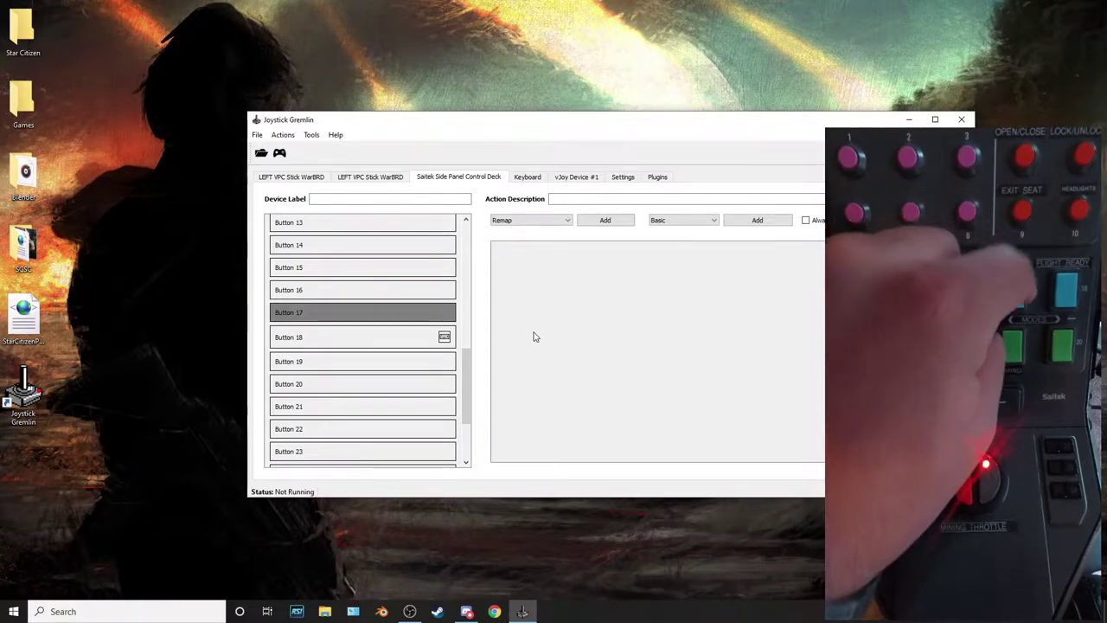
click(531, 220)
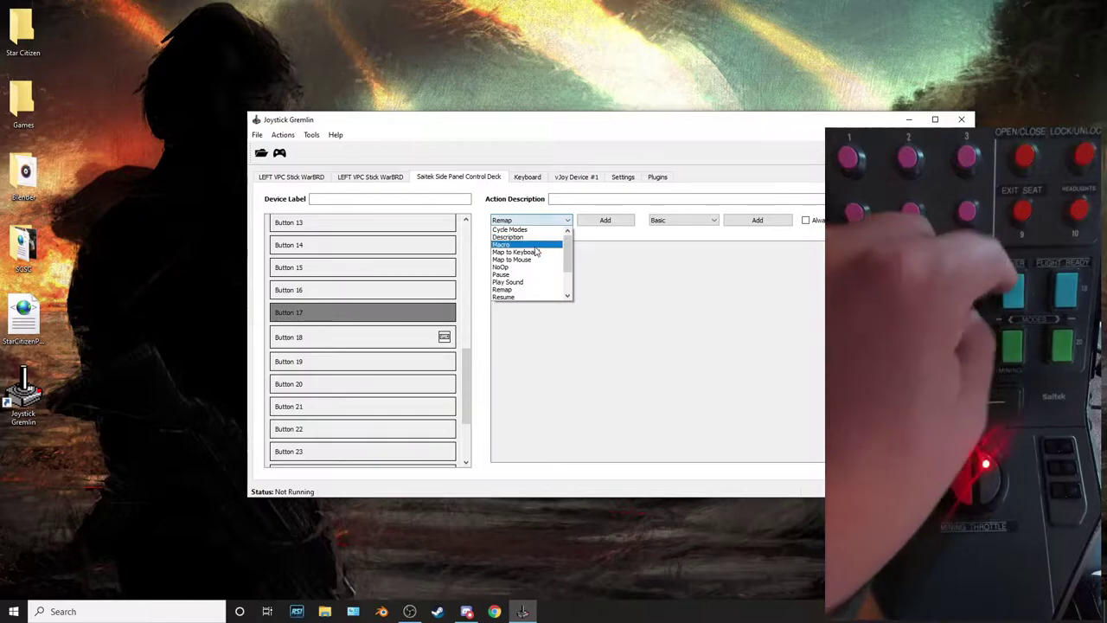
click(533, 253)
click(597, 222)
click(727, 329)
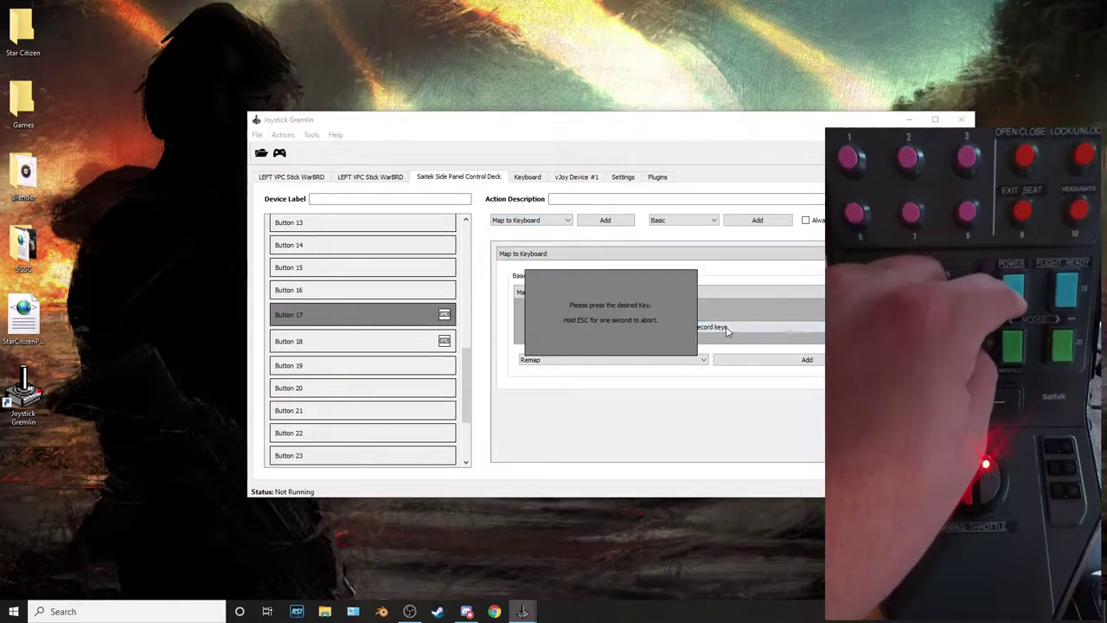
key(i)
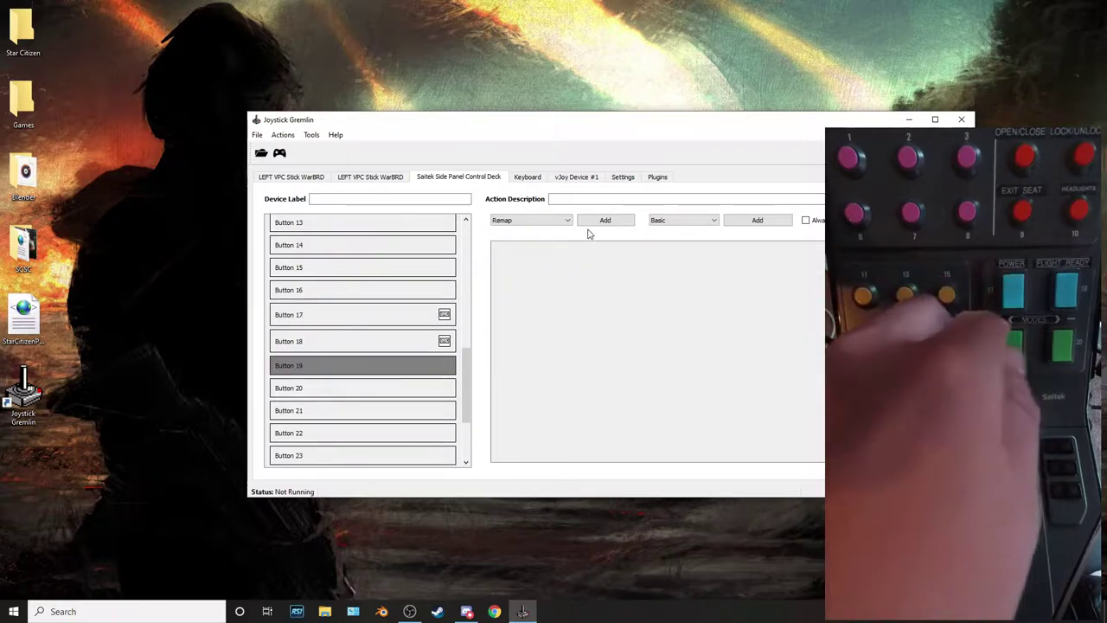
- Add a Map to Keyboard action to Button 19 of the Saitek panel and record the M key for it
click(548, 221)
click(532, 243)
click(604, 219)
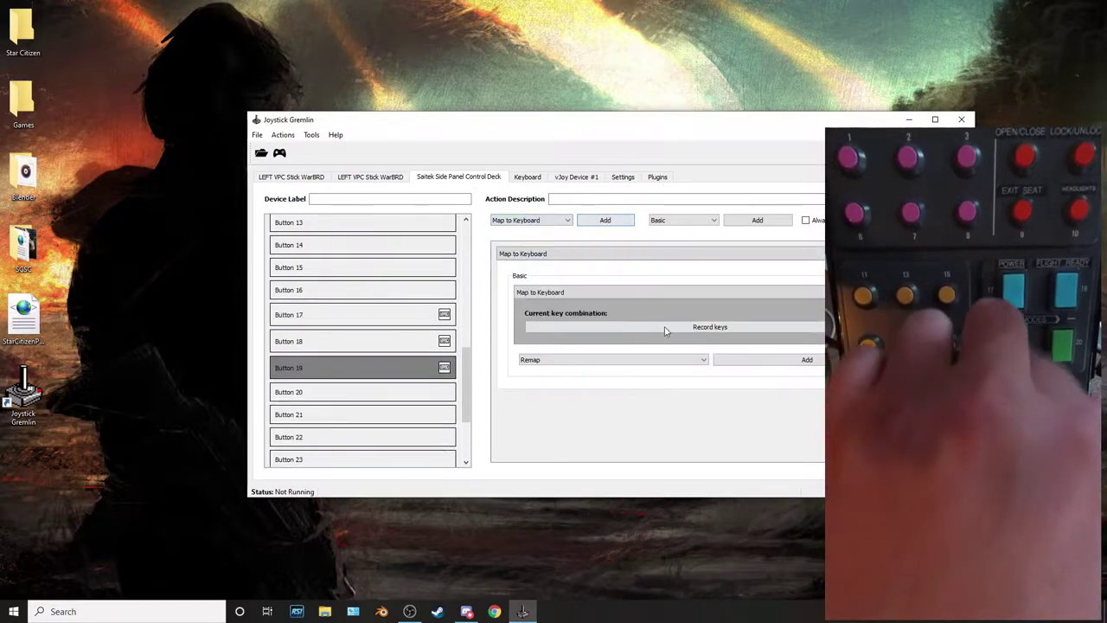
click(669, 327)
key(m)
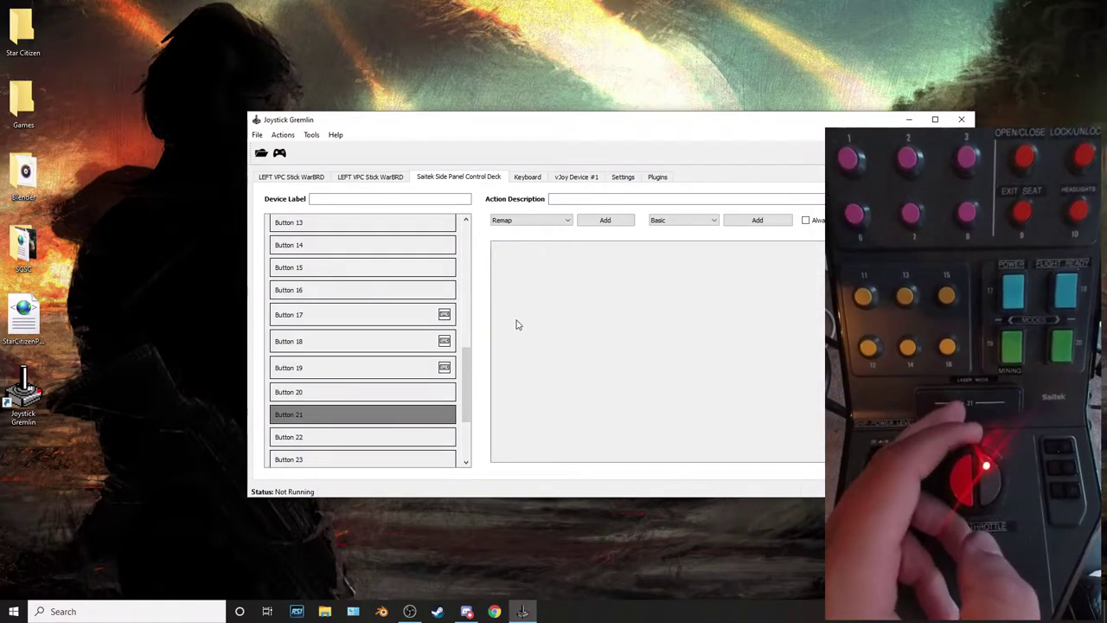
- Add a Map to Mouse action to Button 21 of the Saitek panel and assign the Right mouse button
click(532, 220)
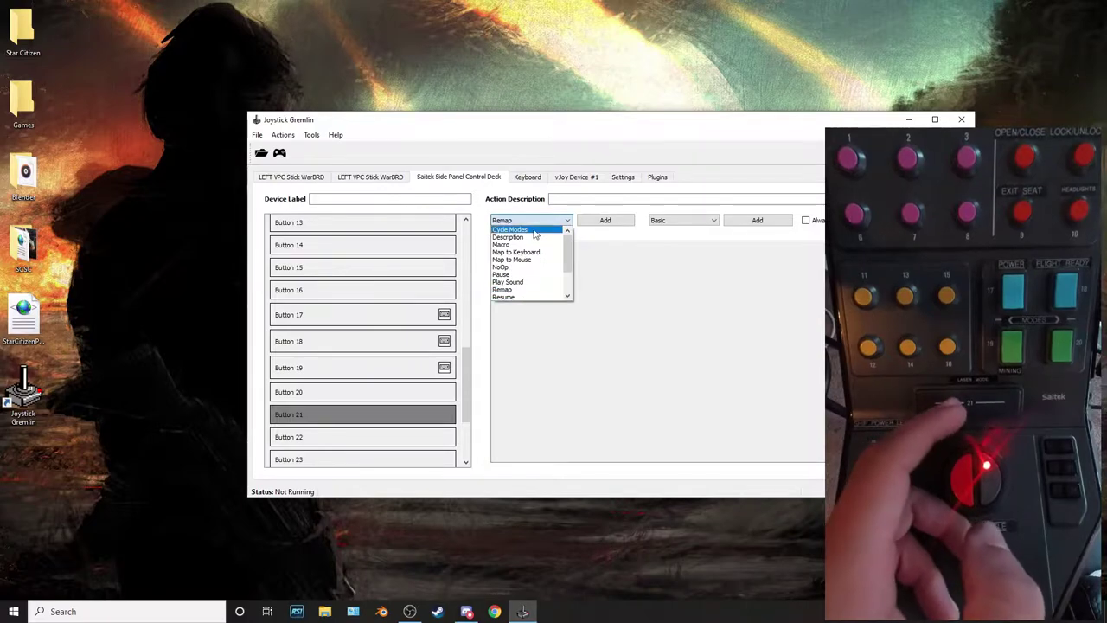
click(519, 257)
click(624, 223)
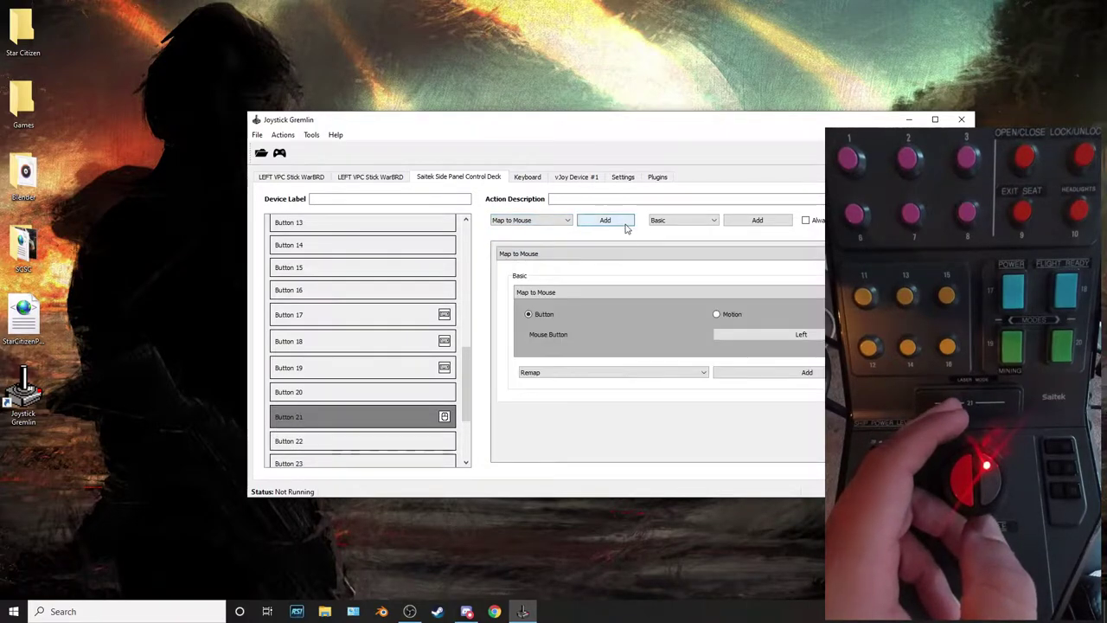
click(751, 336)
right_click(752, 336)
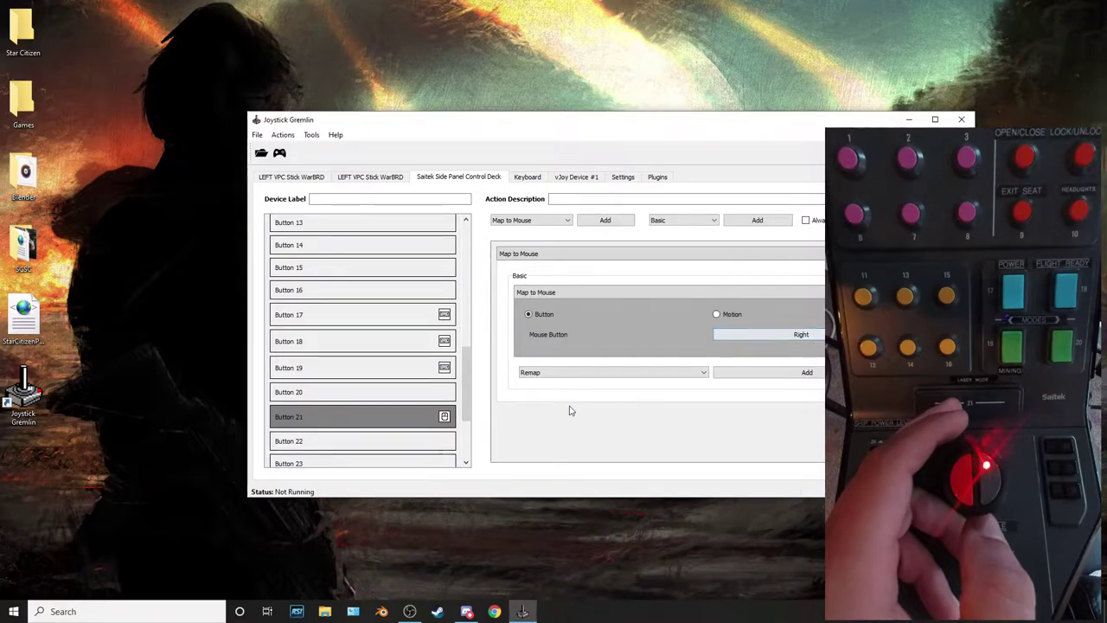
- Compare the action settings of Buttons 20 and 21 on the Saitek panel
click(380, 392)
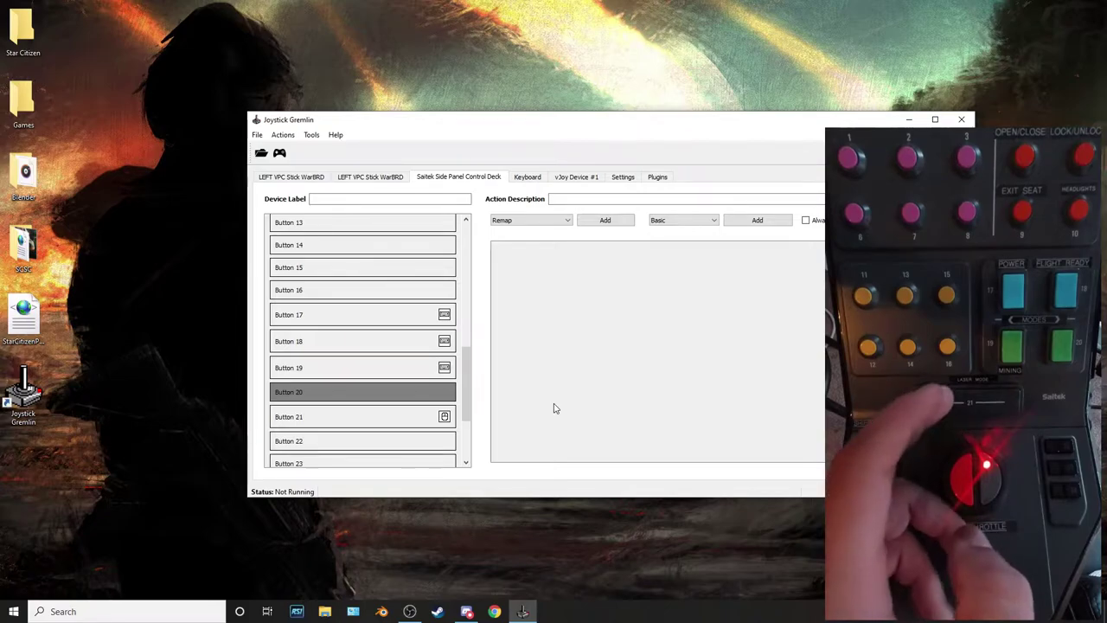
click(418, 413)
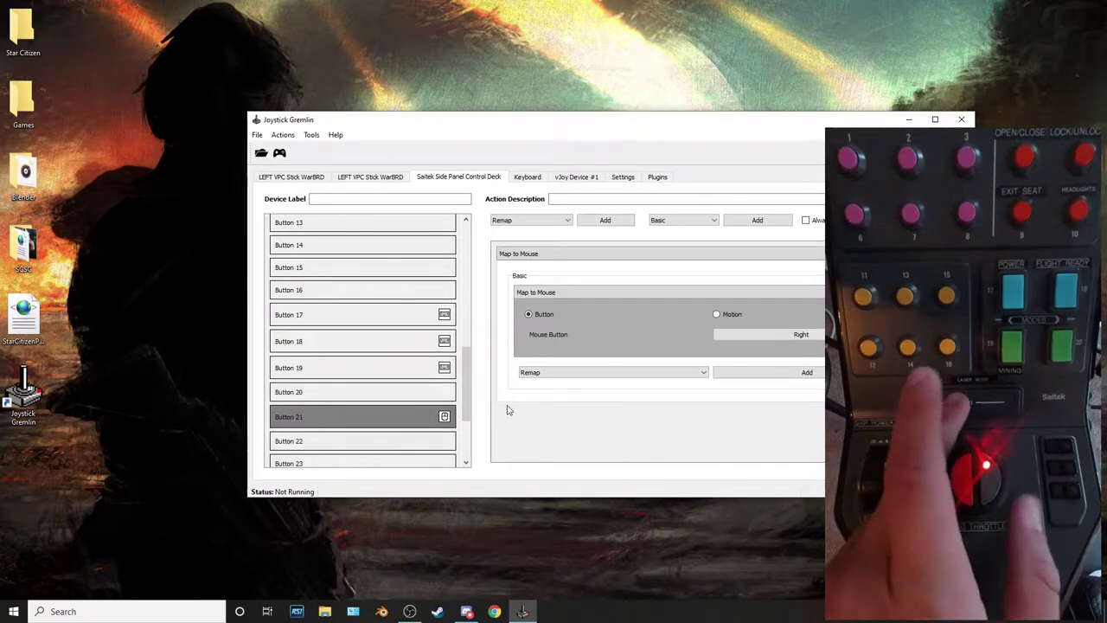
scroll(423, 413, down, 1)
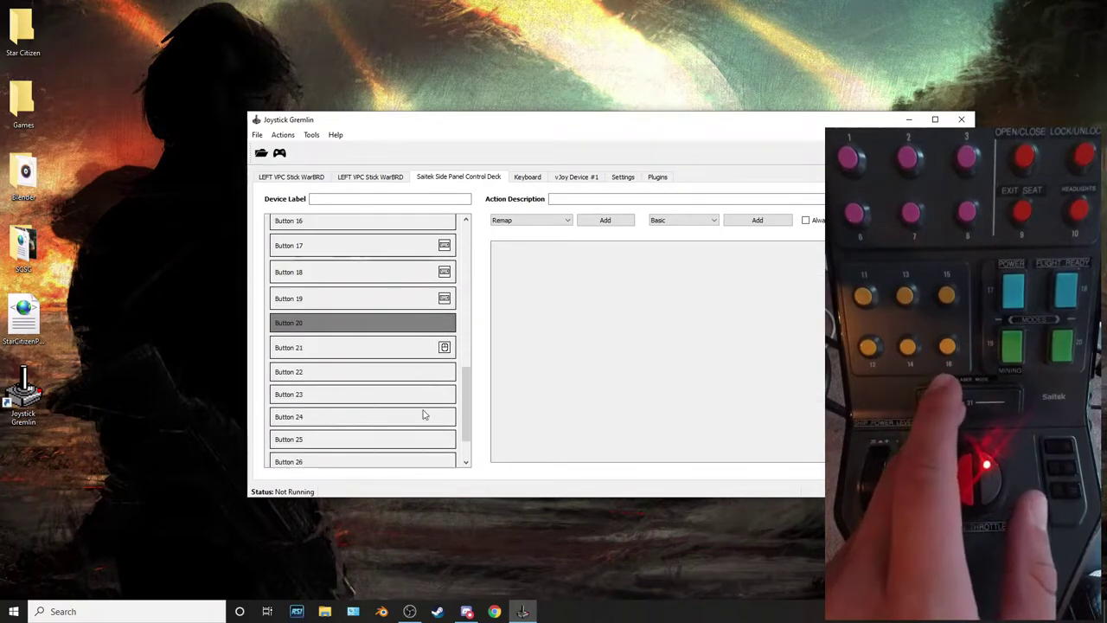
click(411, 355)
click(190, 222)
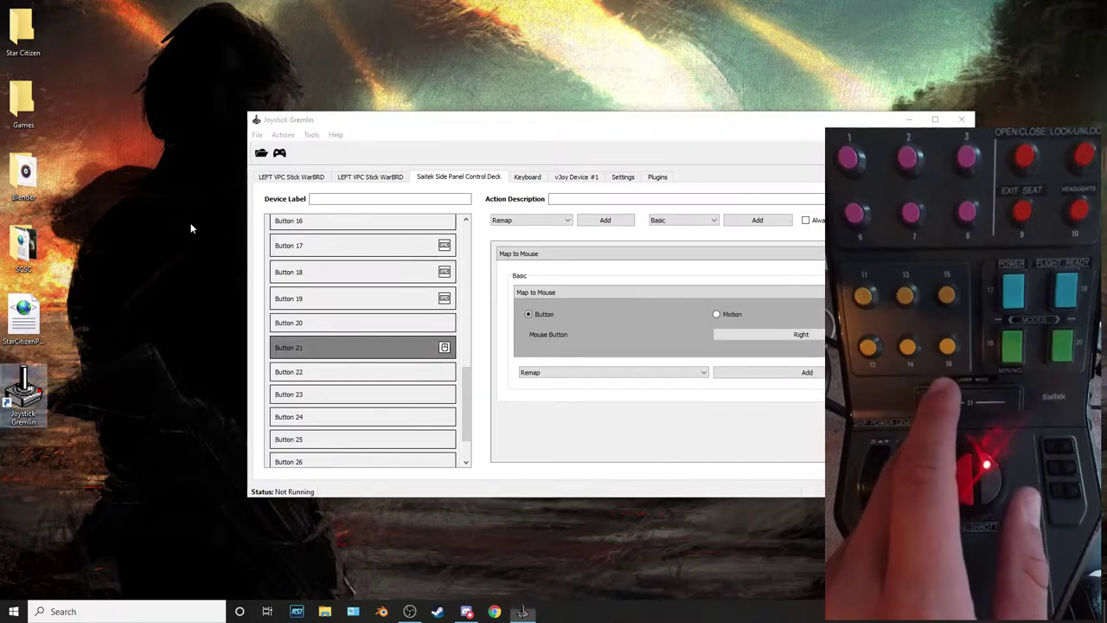
click(391, 323)
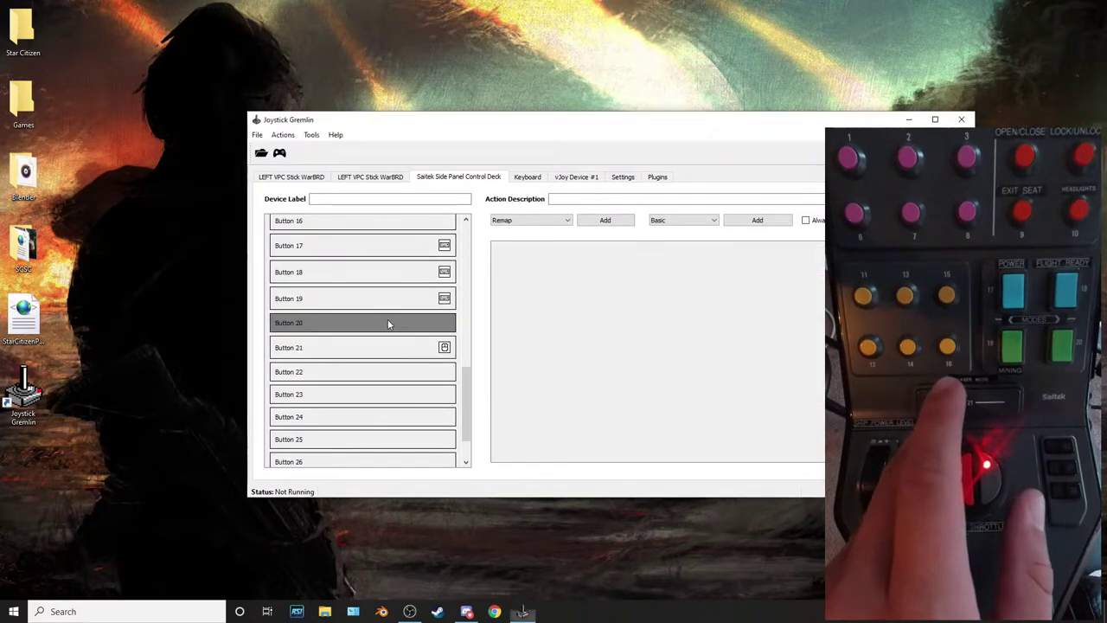
click(405, 377)
click(411, 352)
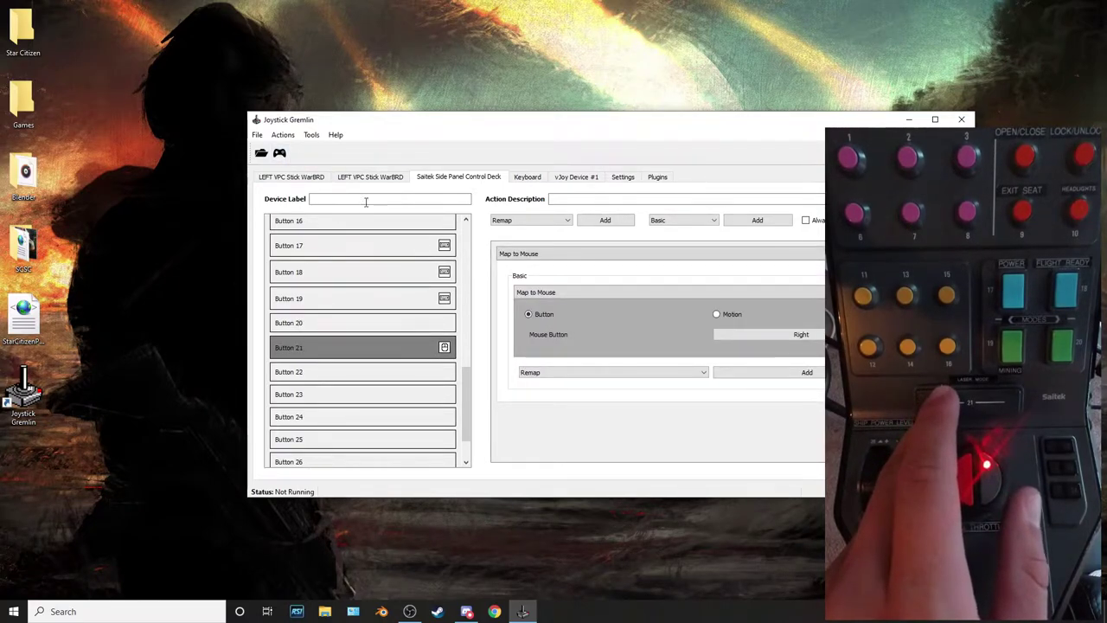
- Activate the profile to test Button 21's right mouse mapping on the desktop, close the NVIDIA Control Panel, and deactivate the profile
scroll(381, 286, up, 7)
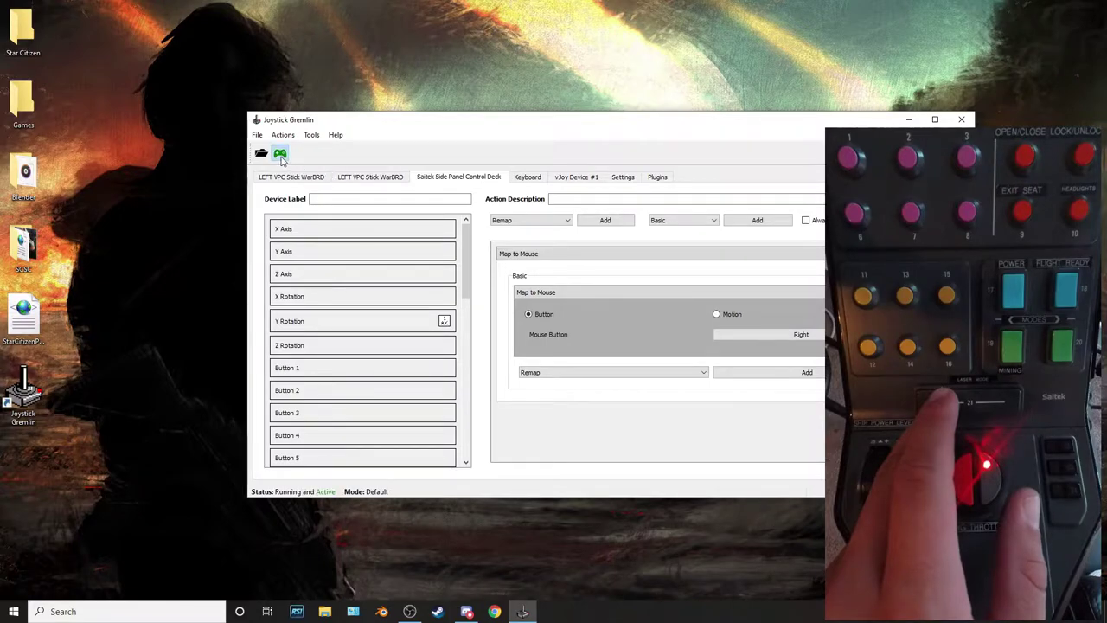
click(204, 239)
right_click(170, 178)
click(176, 105)
right_click(223, 69)
click(277, 62)
right_click(166, 226)
click(104, 330)
right_click(185, 304)
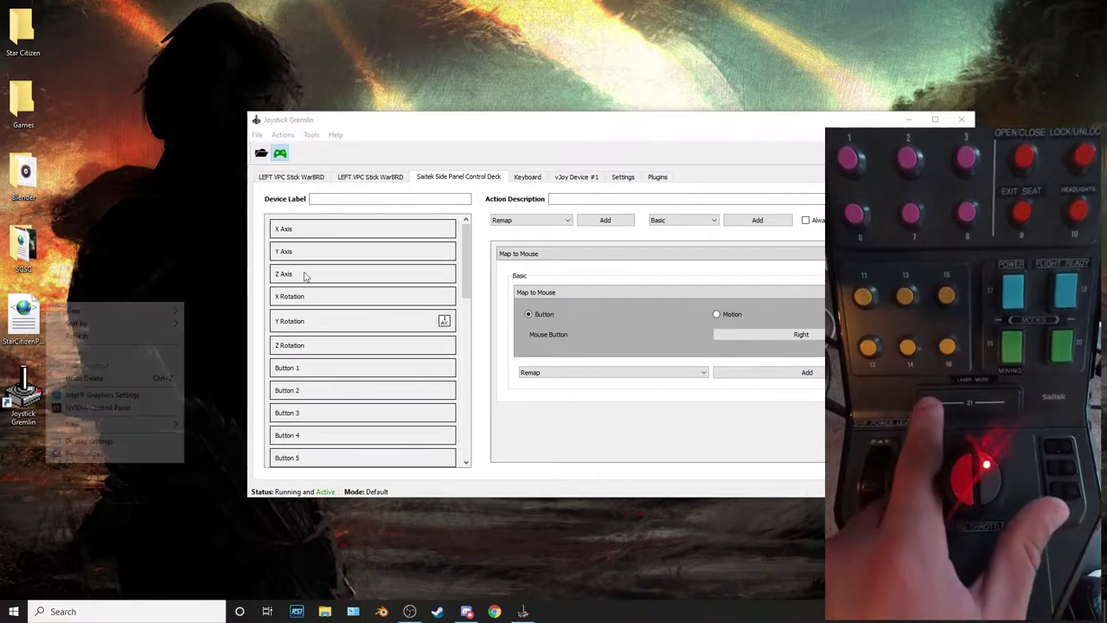
click(98, 407)
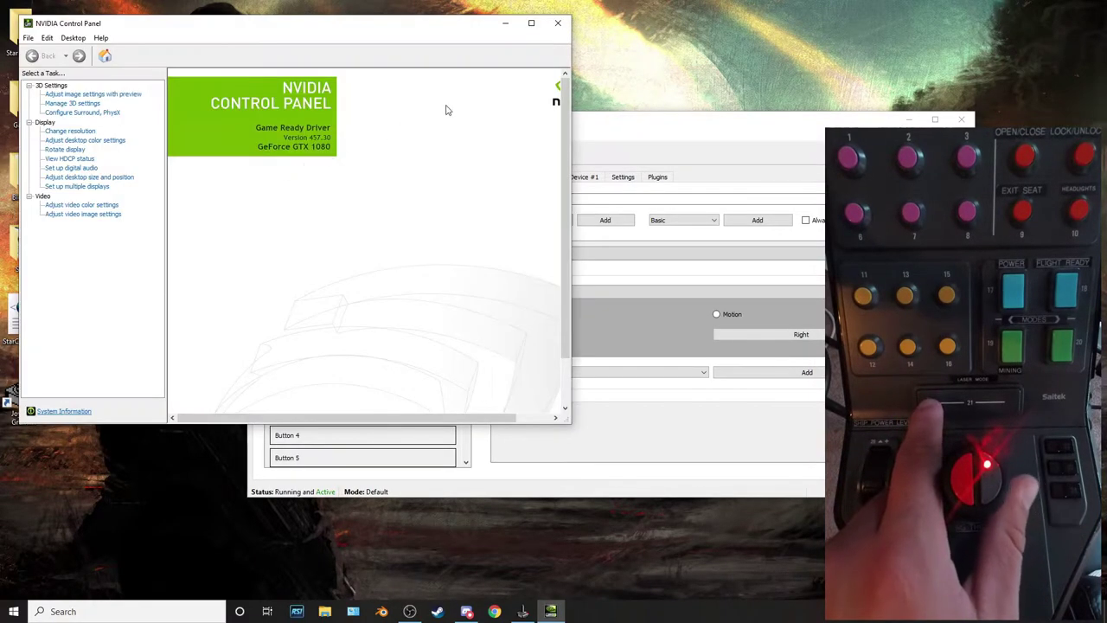
click(556, 23)
click(278, 152)
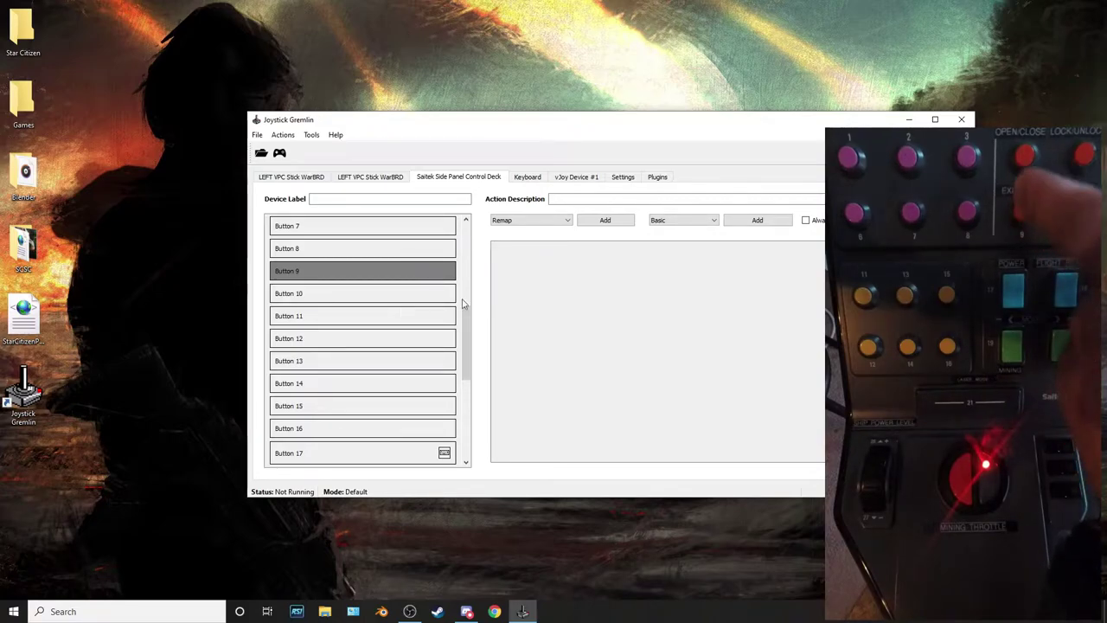
- Add a Map to Keyboard action to Button 9 of the Saitek panel and record the Y key for it
click(563, 220)
click(534, 252)
click(604, 219)
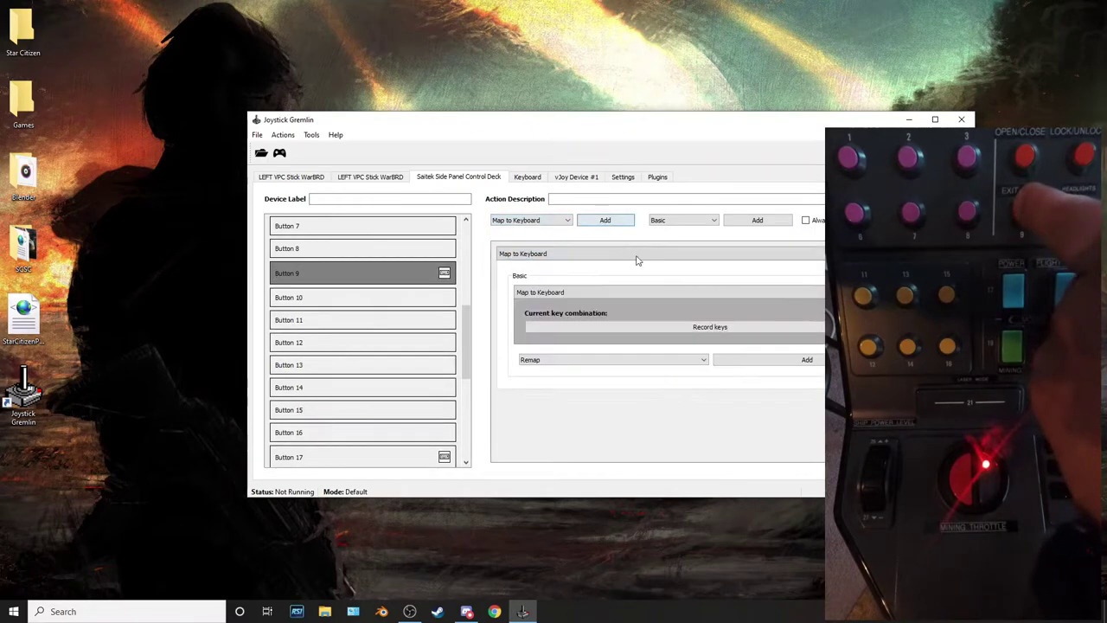
click(682, 329)
key(y)
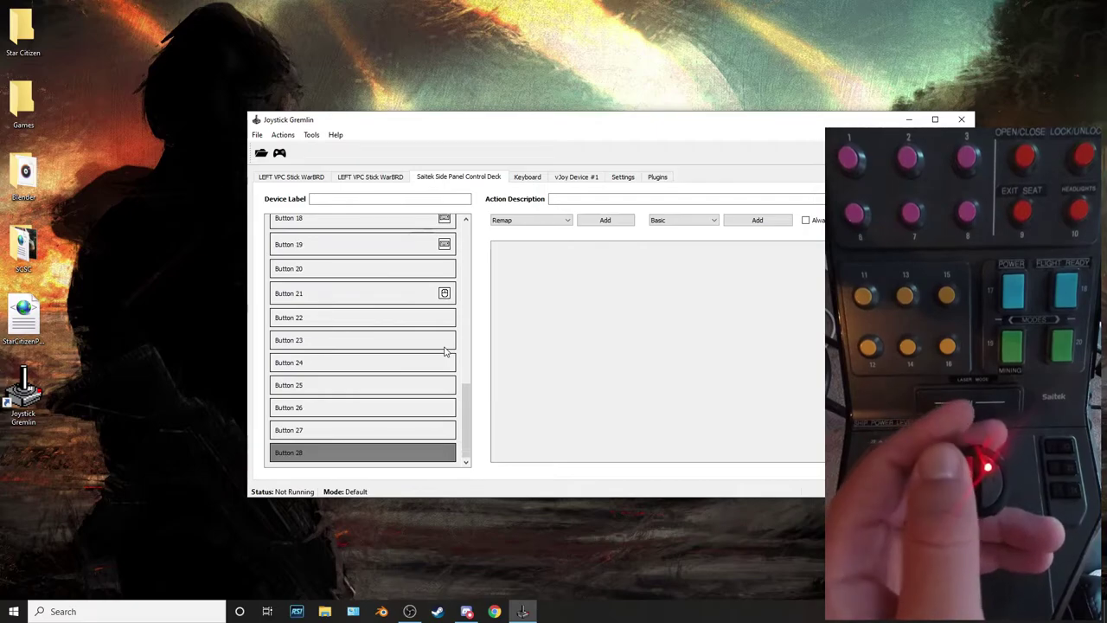
- Give Button 28 of the Saitek panel a Map to Mouse action for the Left mouse button, with no Remap action
click(603, 221)
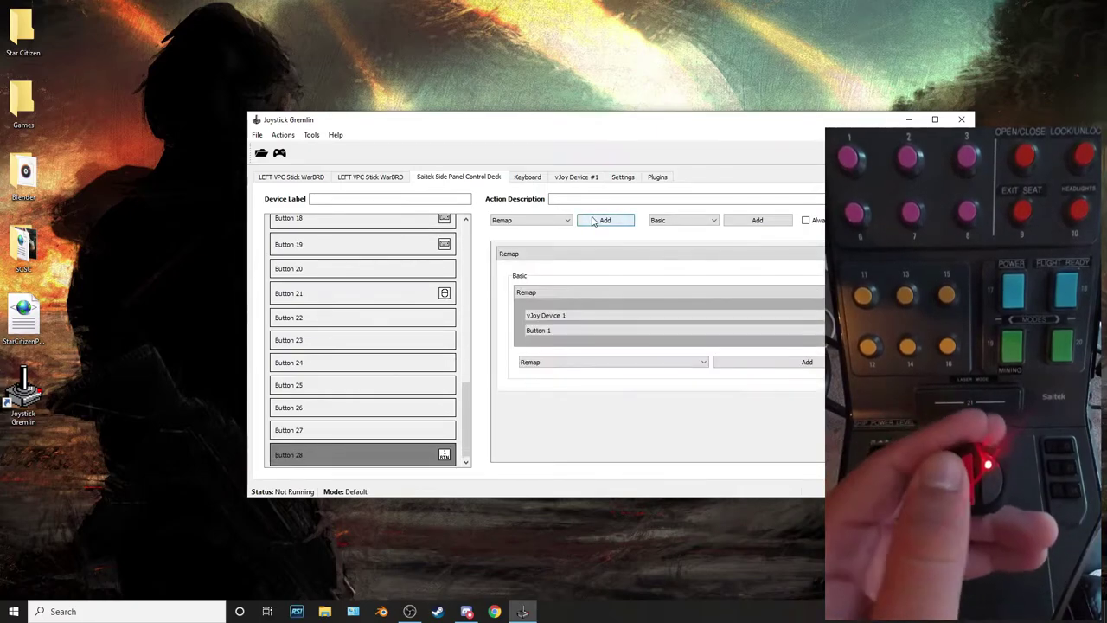
click(529, 220)
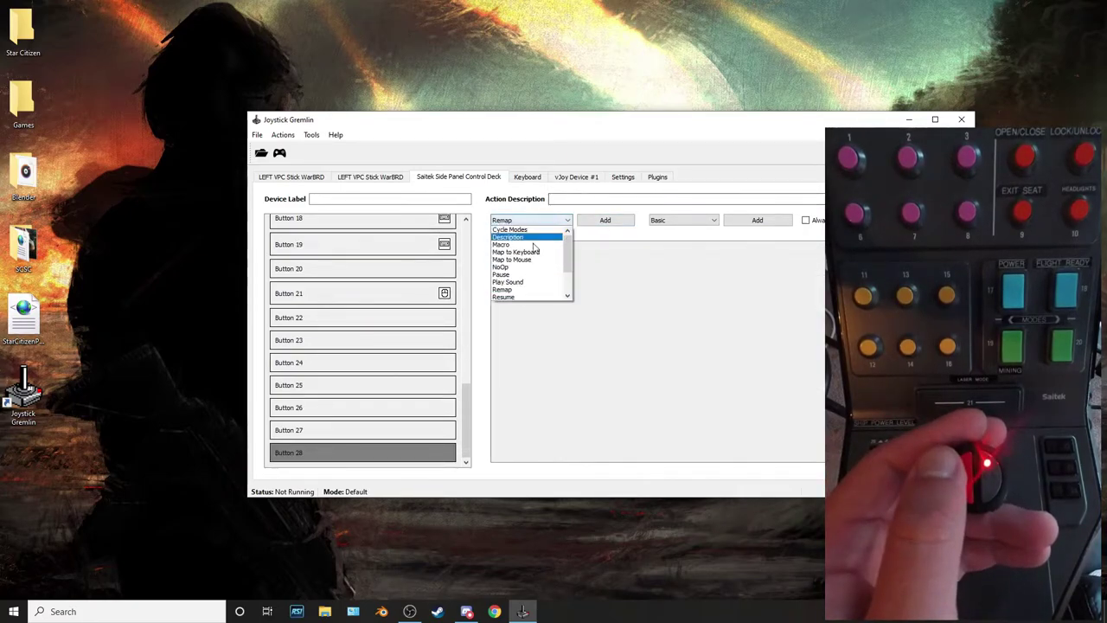
click(531, 261)
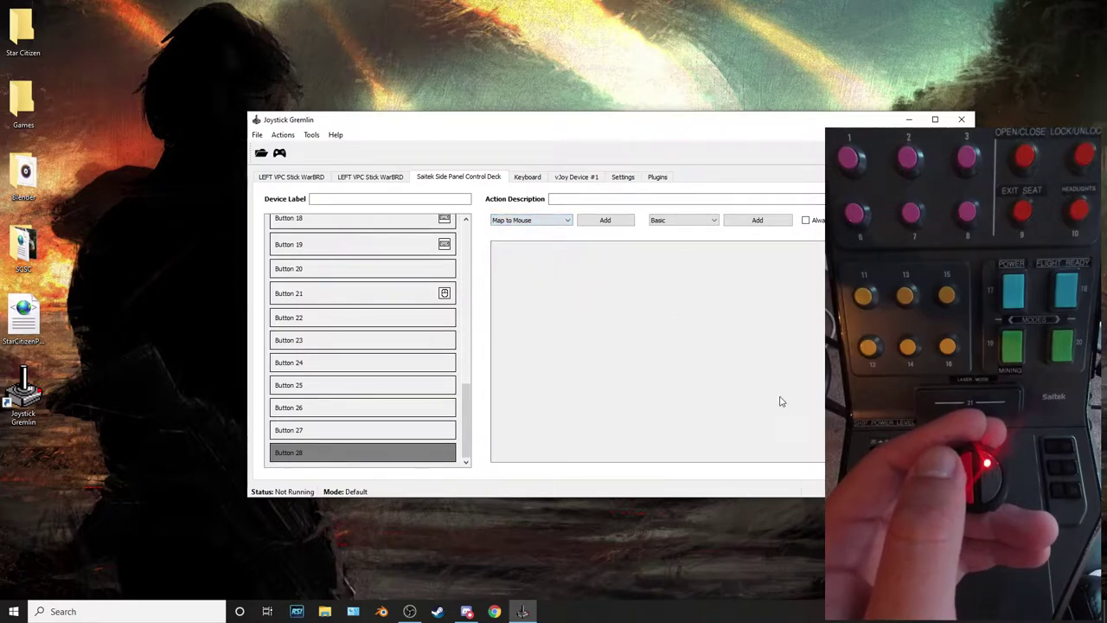
click(607, 221)
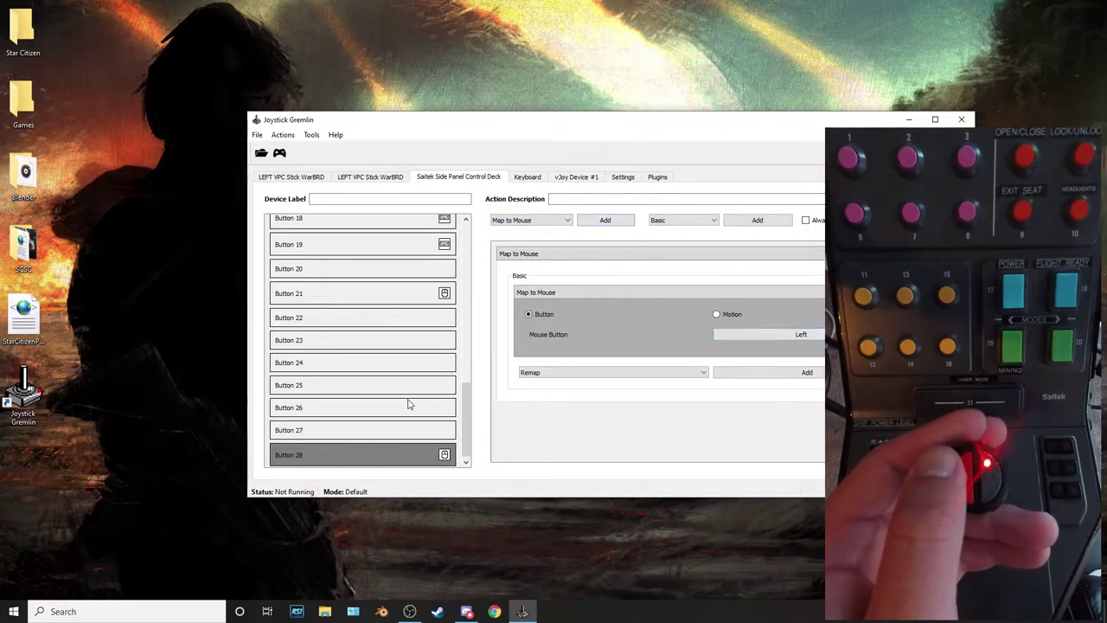
- Test Button 28's left mouse mapping on the desktop with the profile active, and review the Y Rotation remap
click(361, 432)
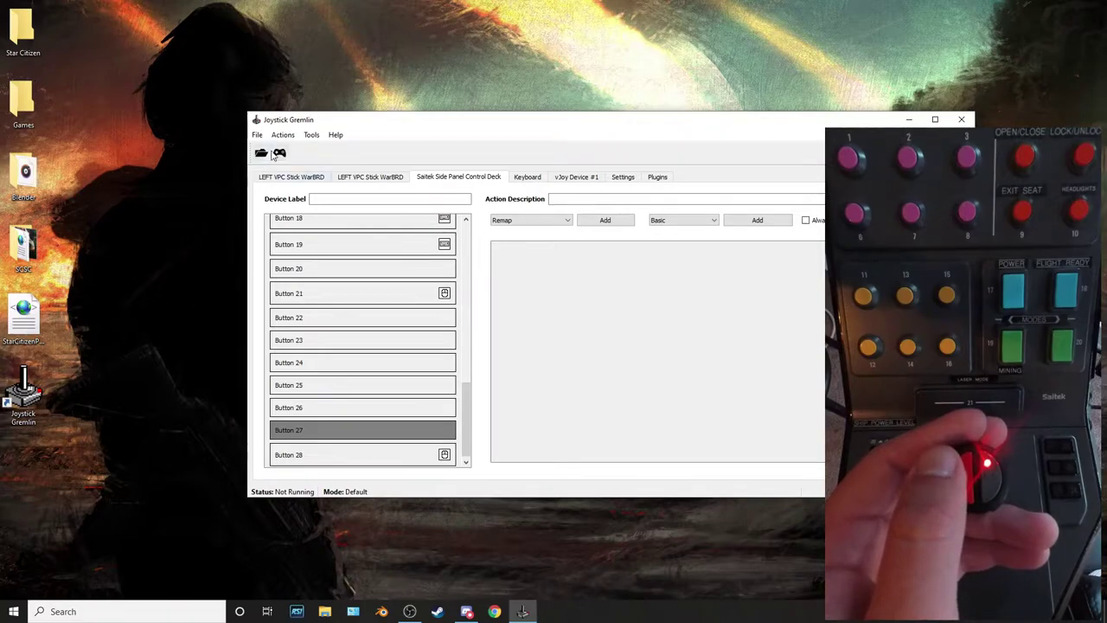
drag(124, 67, 173, 113)
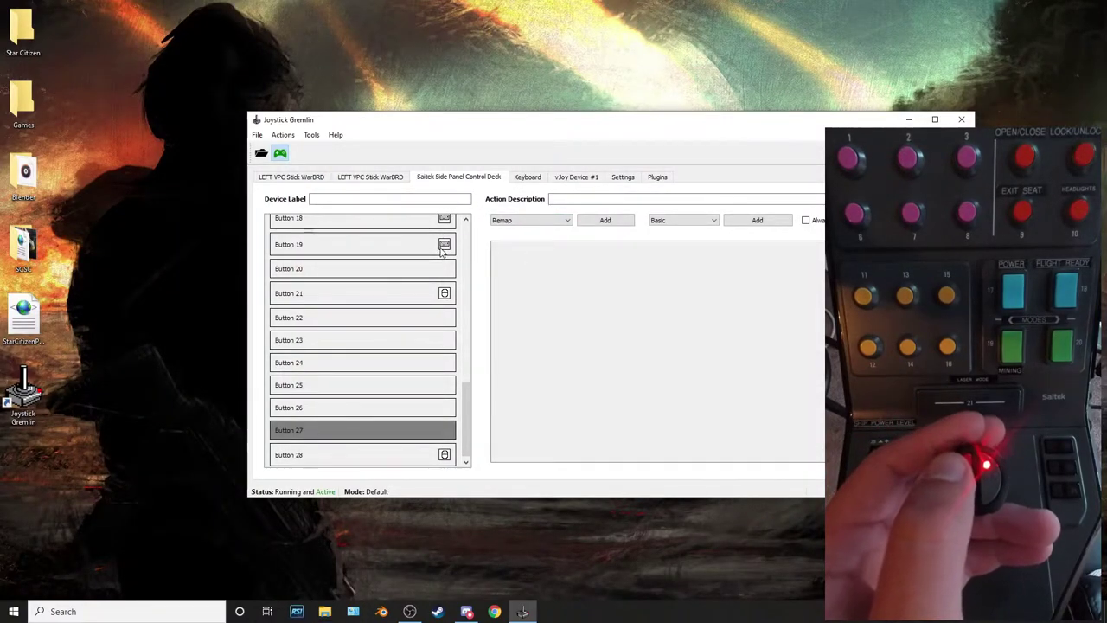
scroll(443, 328, up, 5)
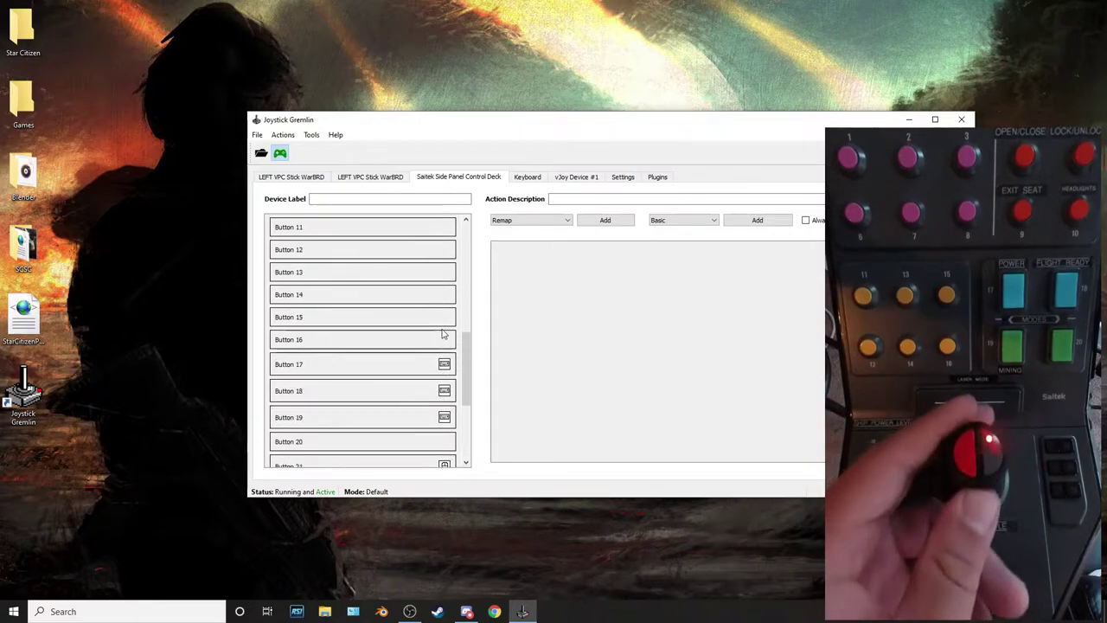
scroll(444, 328, up, 3)
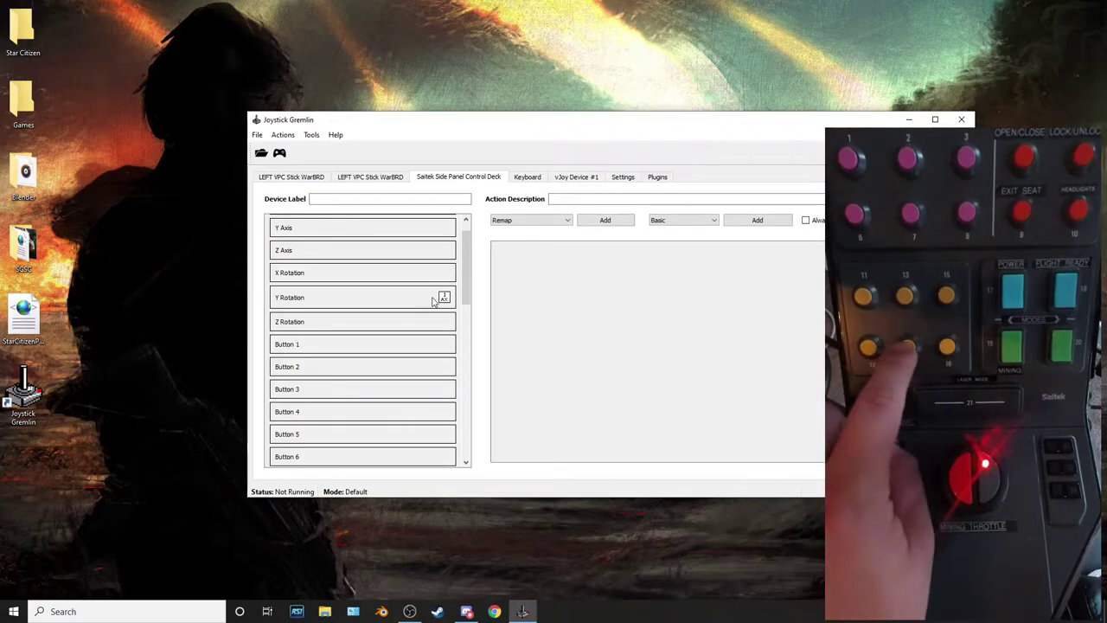
click(437, 298)
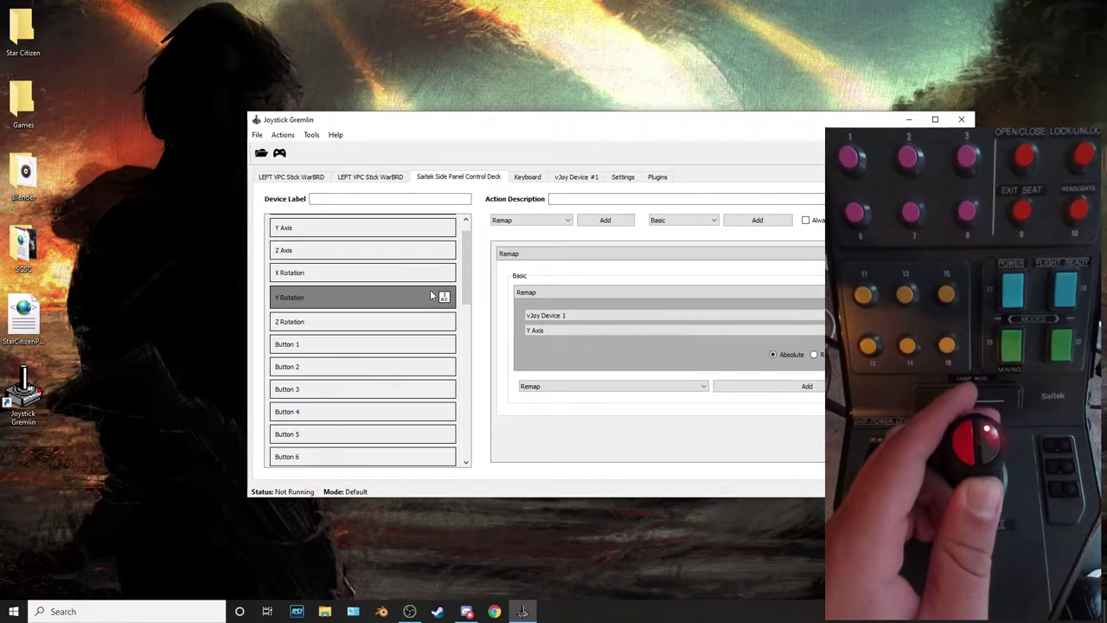
- Add a Map to Keyboard action to Button 13 of the Saitek panel and record the Alt+X combination for it
click(567, 220)
click(544, 250)
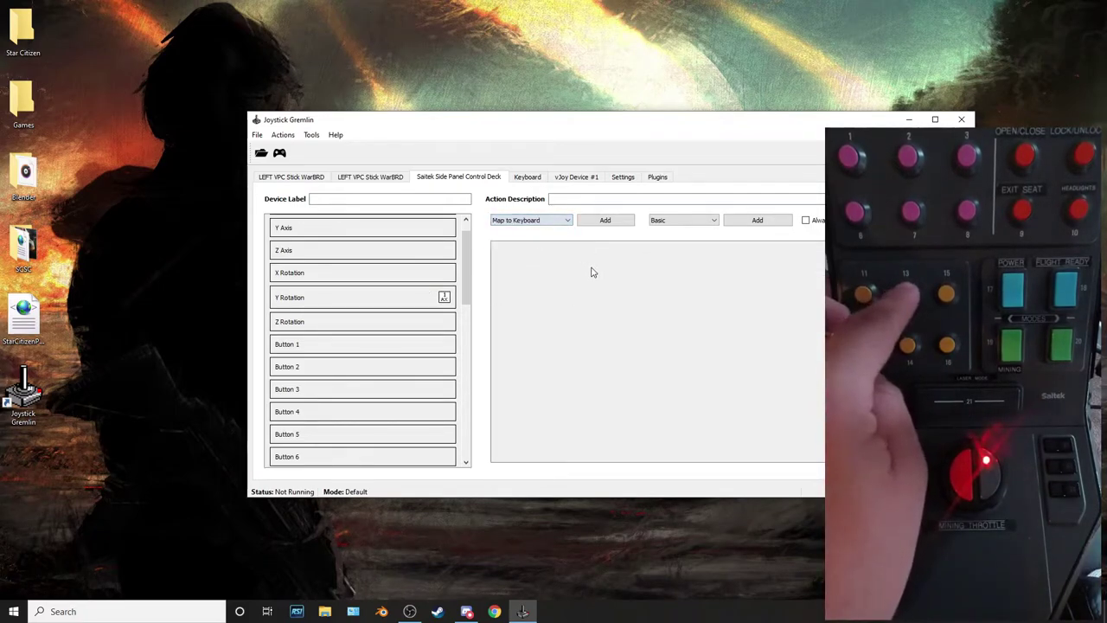
click(609, 220)
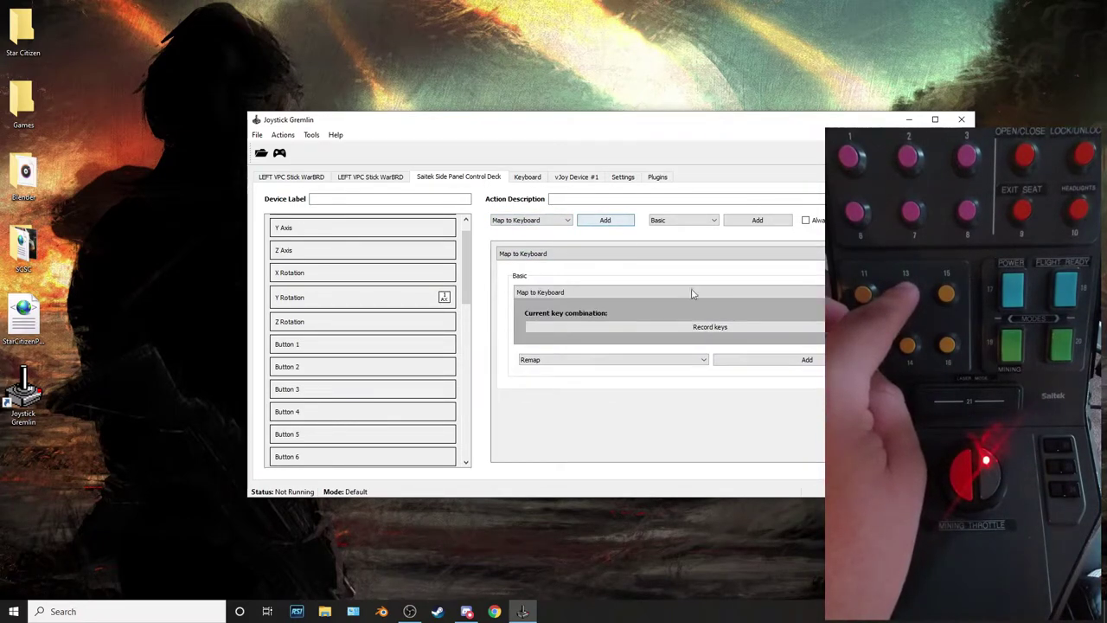
click(739, 328)
key(alt+x)
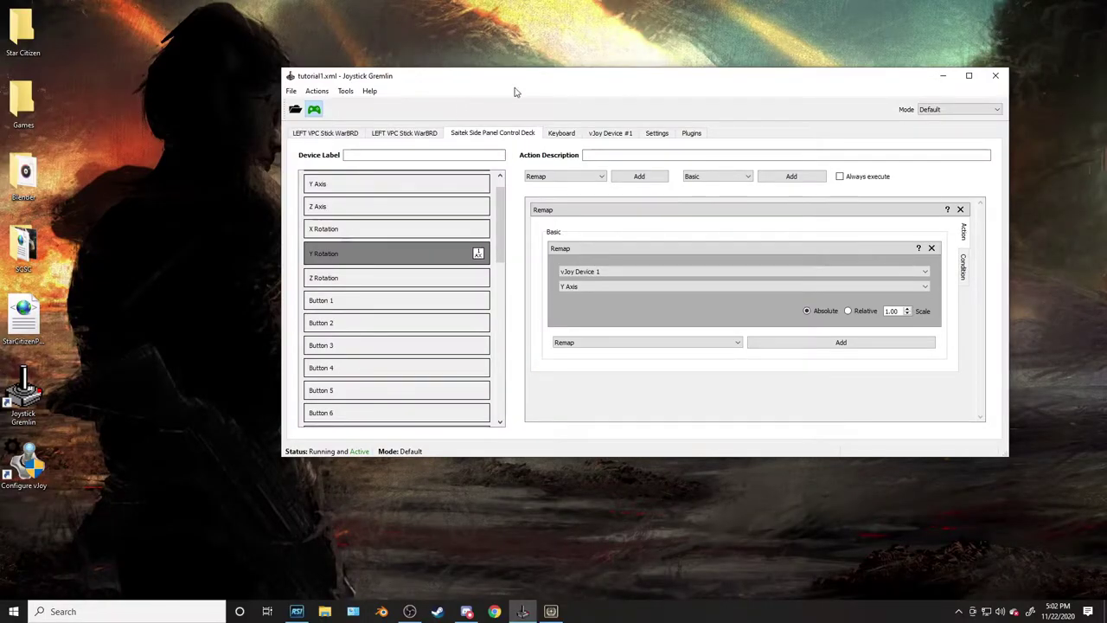
- Reposition the window of the tutorial1.xml profile further toward the desktop's left side
drag(514, 91, 410, 110)
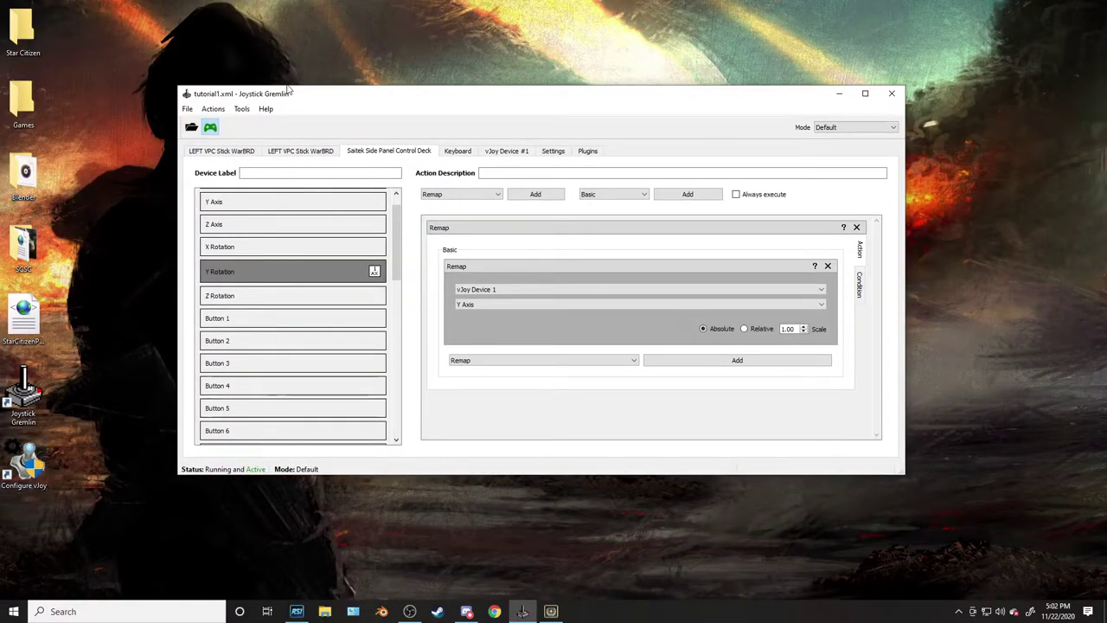
drag(329, 100, 286, 98)
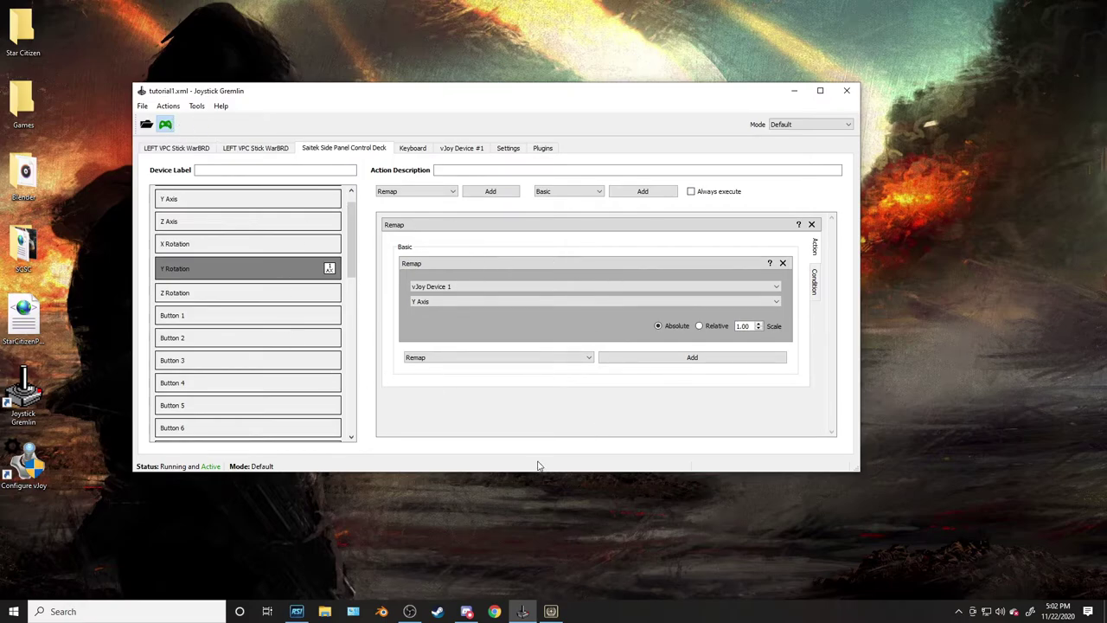
- Switch to Star Citizen and open the advanced controls customization of the keybinding options for Joystick / HOTAS
mouse_move(534, 610)
click(556, 610)
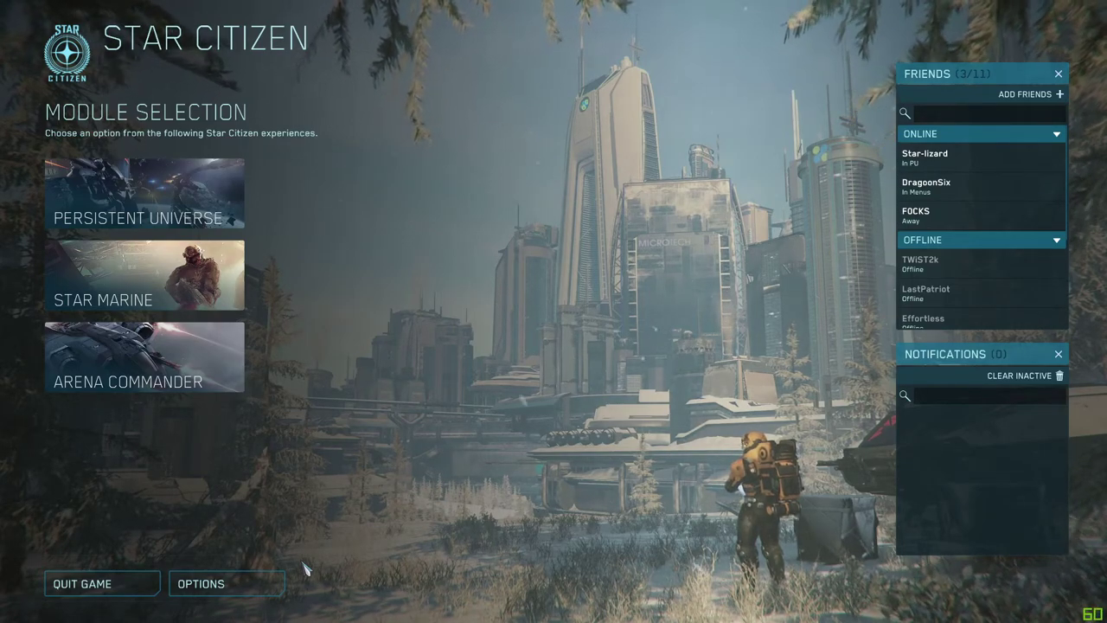
click(264, 586)
click(817, 77)
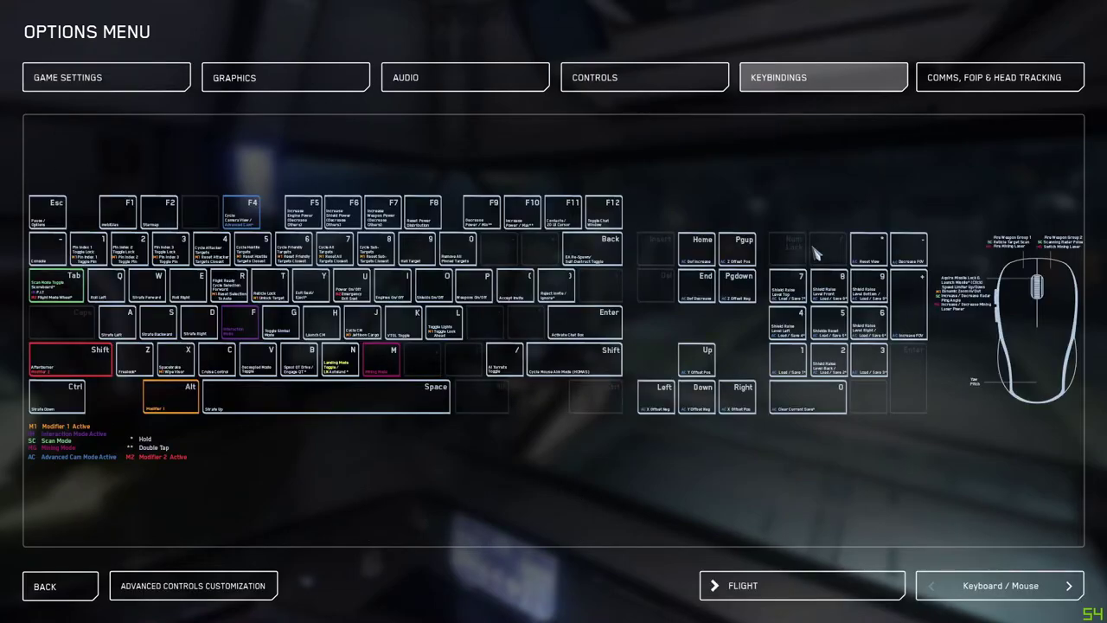
click(1046, 591)
click(1046, 590)
click(273, 587)
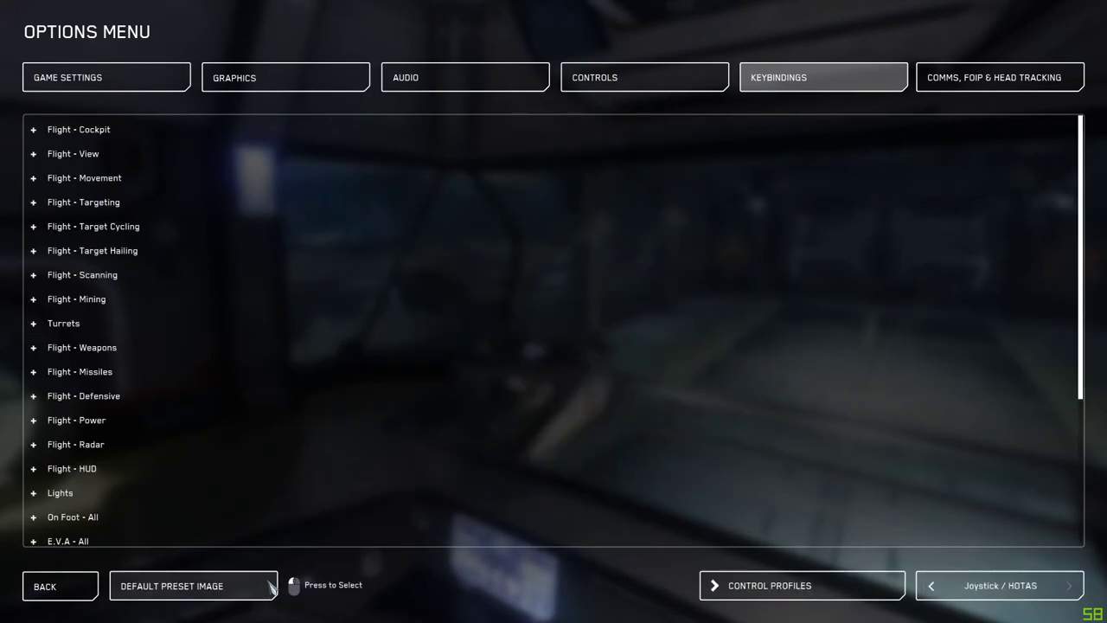
- Bind Increase / Decrease Mining Laser Power under Flight - Mining to Y-Axis (Input 3), accepting the shared input, and leave the keybindings
click(128, 307)
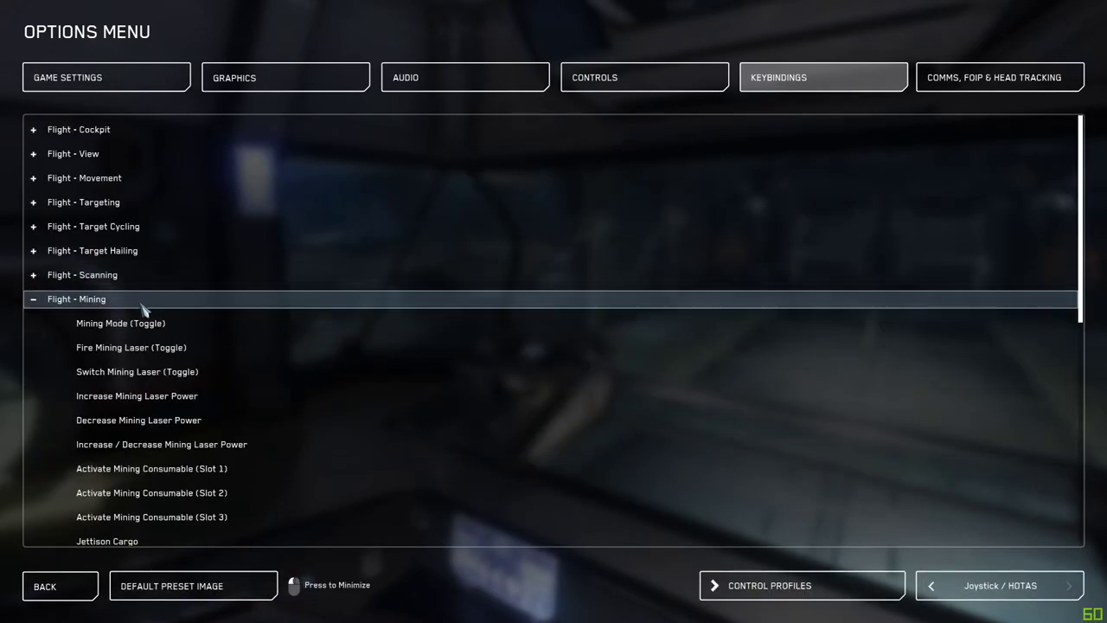
scroll(271, 375, down, 3)
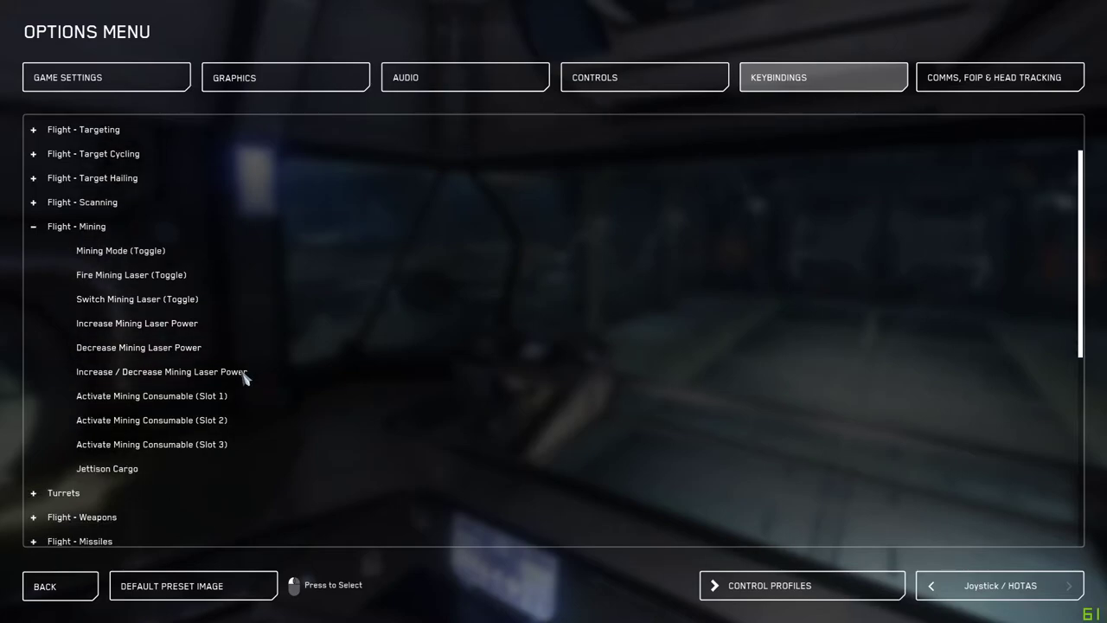
double_click(244, 374)
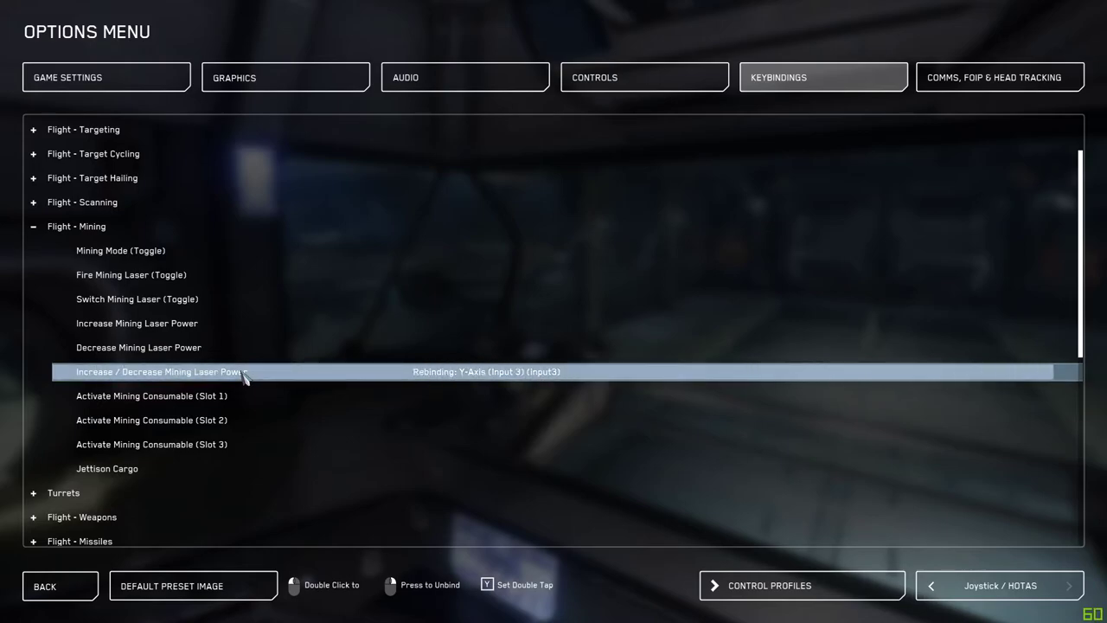
click(692, 378)
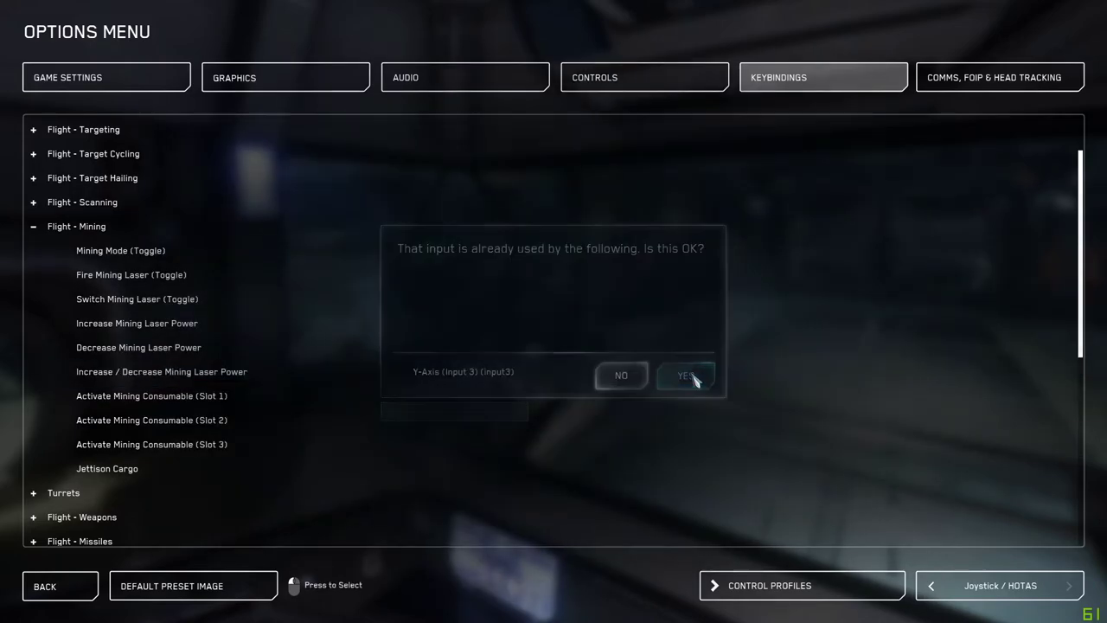
click(59, 585)
key(y)
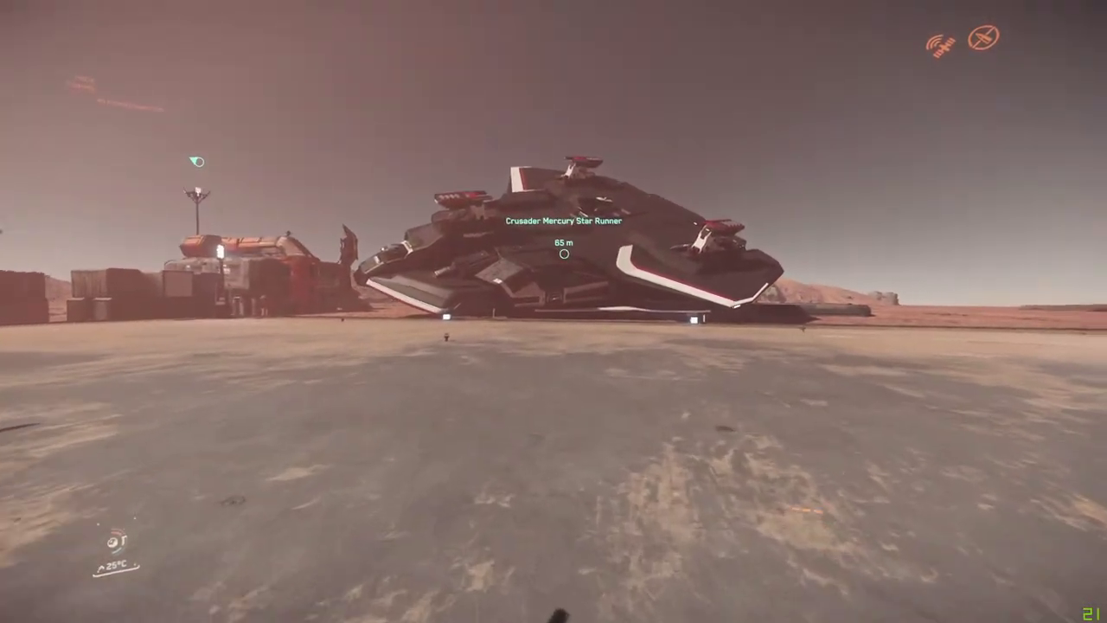
key(w)
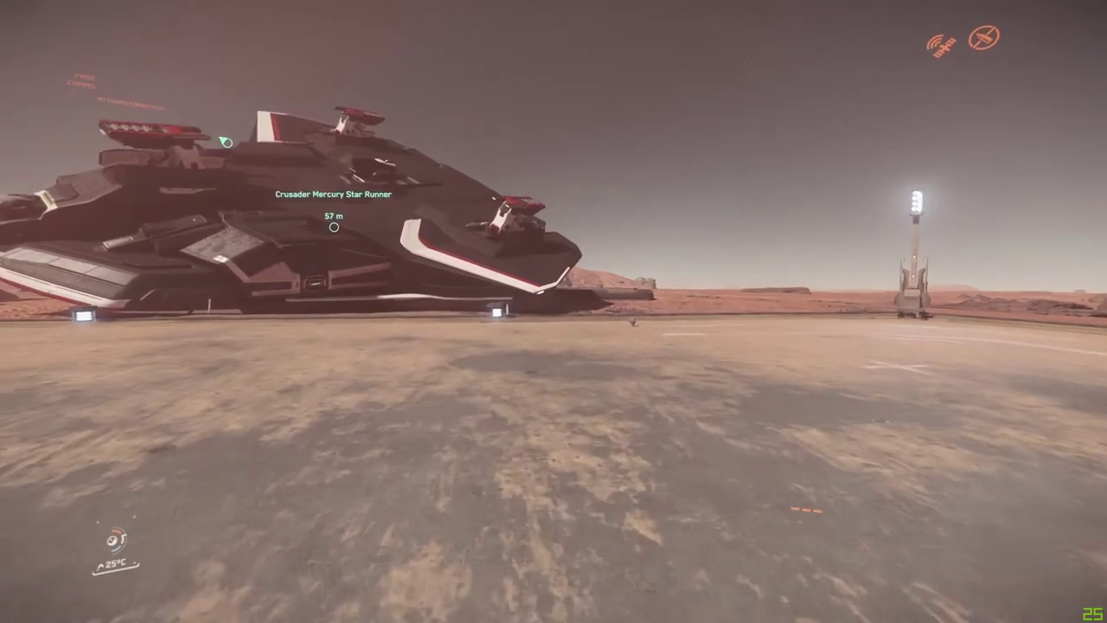
key(w)
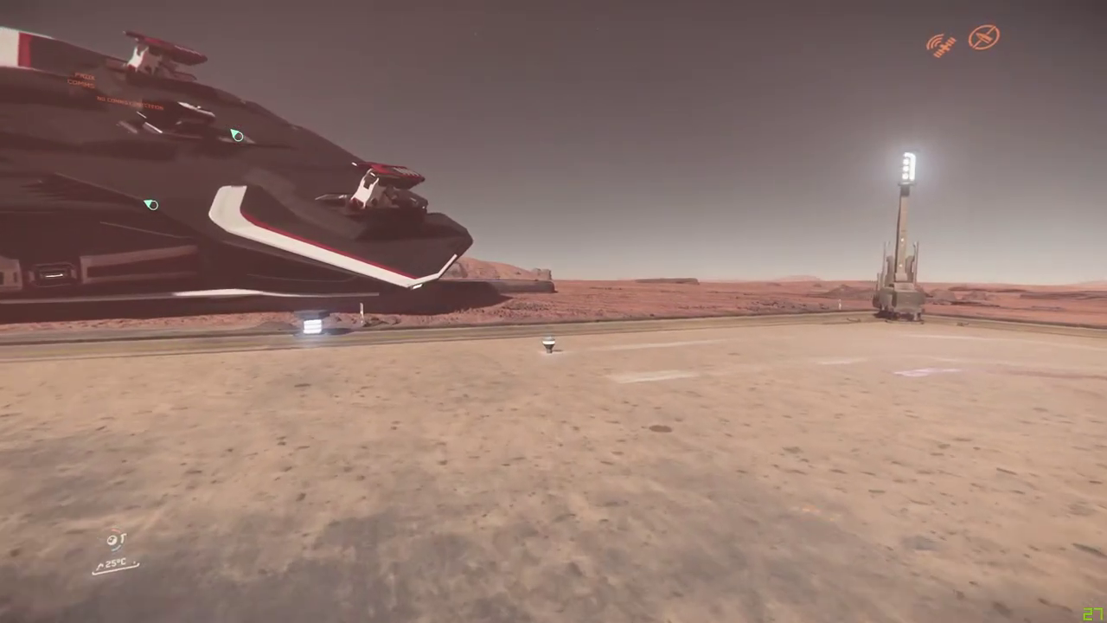